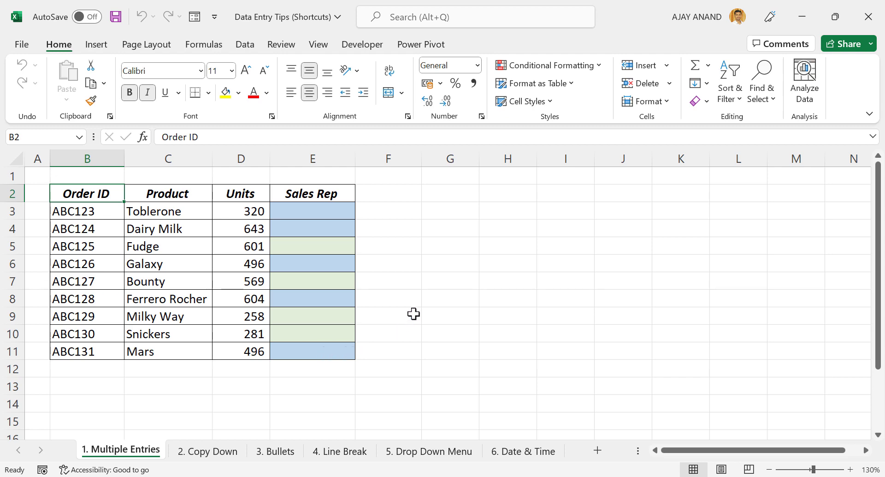
Enter the first sales rep's full name simultaneously in the blue Sales Rep cells E3, E4, E6, E8 and E11.
{"action": "left_click_drag", "start_coordinate": [318, 210], "coordinate": [318, 228]}
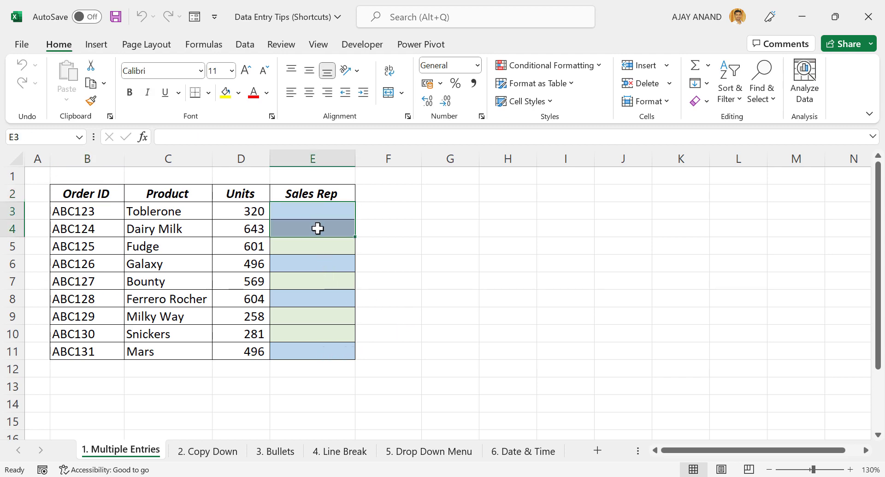
{"action": "left_click", "coordinate": [311, 263], "text": "ctrl"}
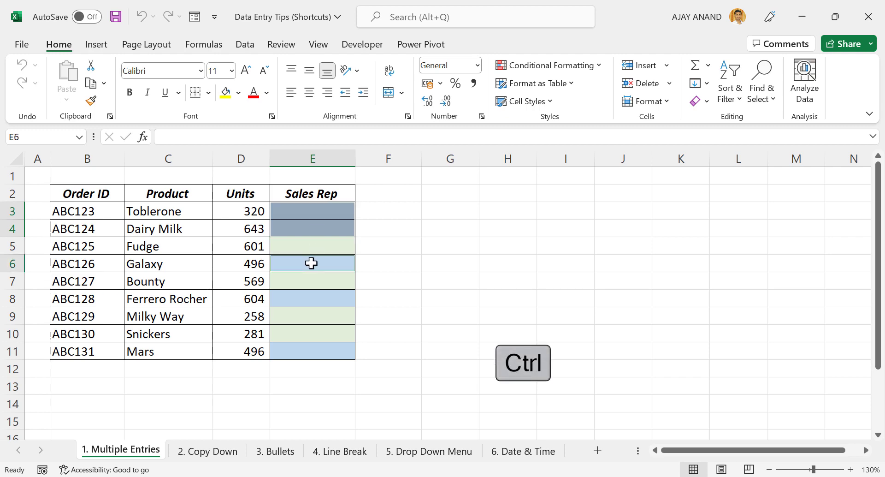
{"action": "left_click", "coordinate": [316, 298], "text": "ctrl"}
{"action": "left_click", "coordinate": [316, 350], "text": "ctrl"}
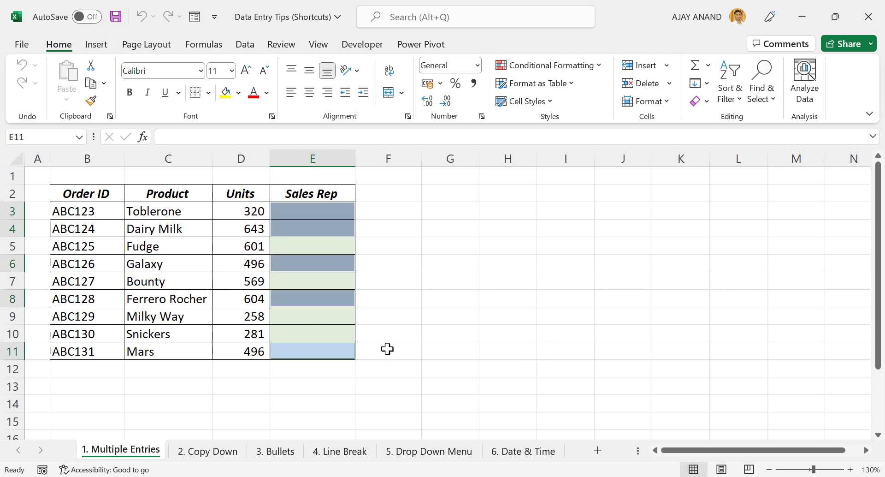
{"action": "type", "text": "Peter"}
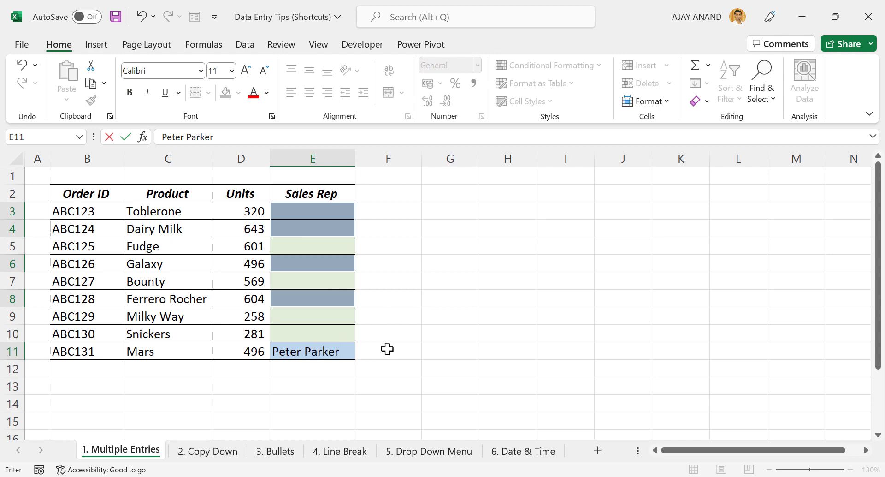
{"action": "type", "text": " Parker"}
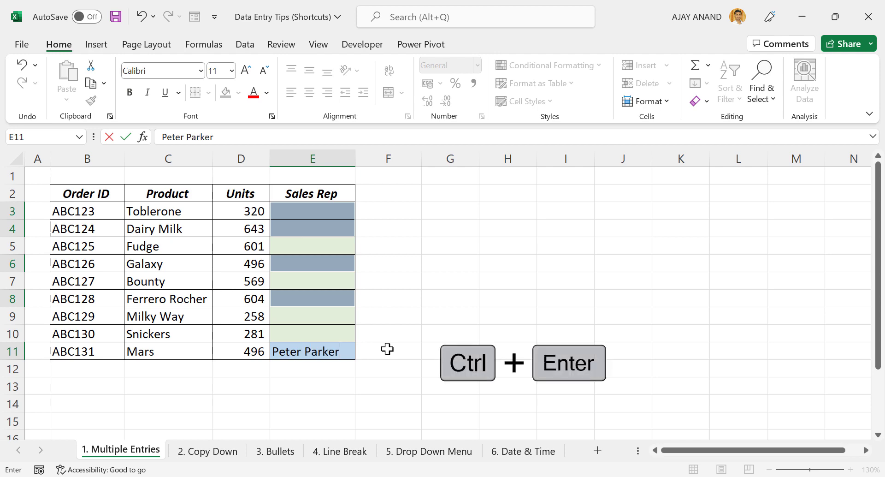
{"action": "key", "text": "ctrl+Return"}
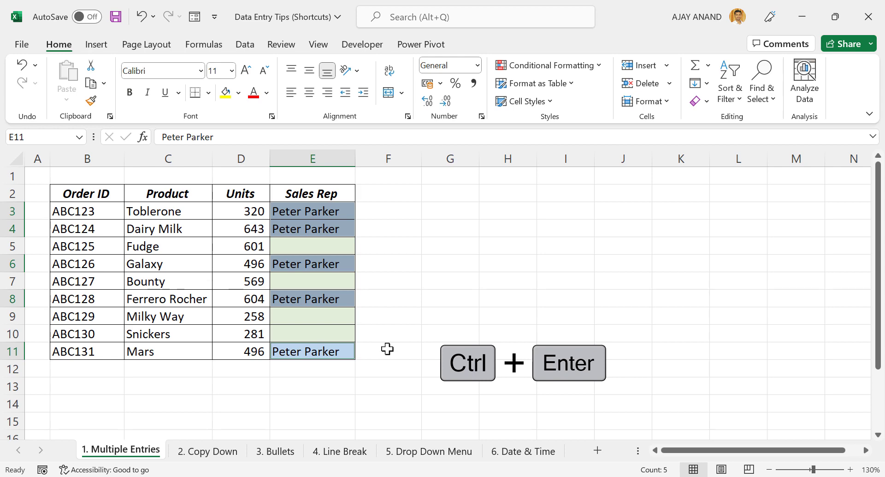
{"action": "left_click", "coordinate": [453, 295]}
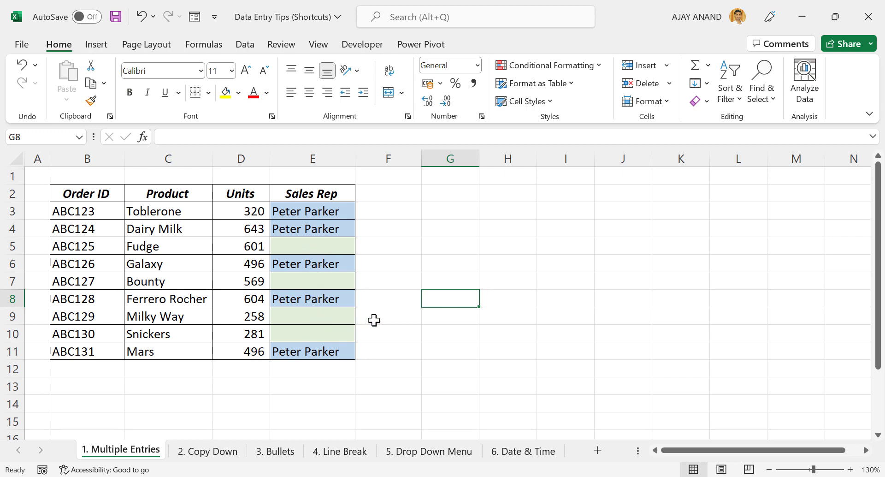
Enter the second sales rep's full name simultaneously in the green Sales Rep cells E5, E7, E9 and E10.
{"action": "left_click", "coordinate": [313, 246]}
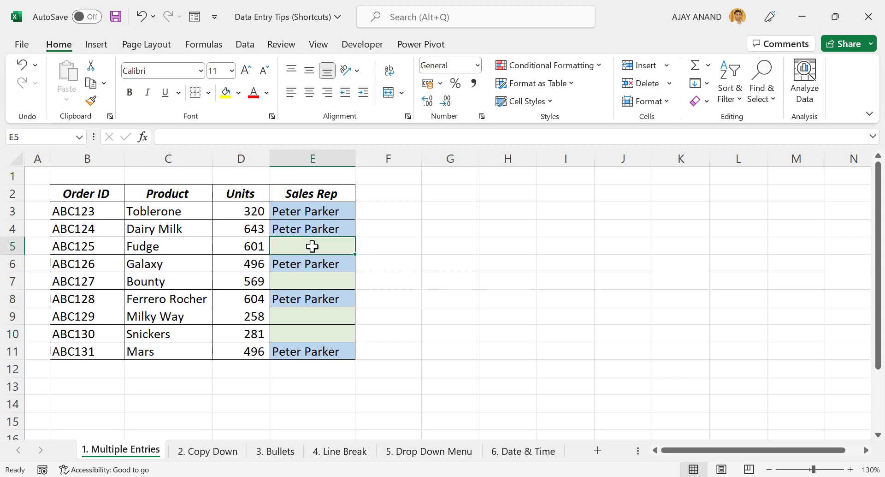
{"action": "left_click", "coordinate": [312, 282], "text": "ctrl"}
{"action": "left_click_drag", "start_coordinate": [312, 317], "coordinate": [312, 334]}
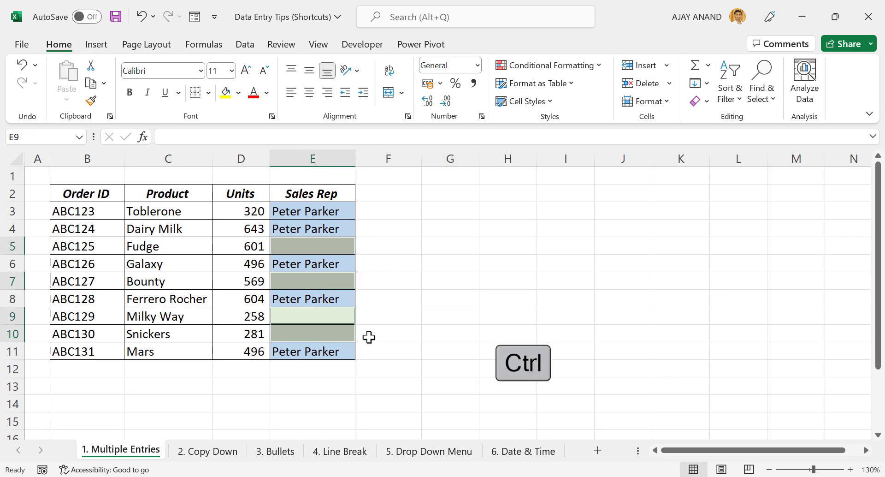
{"action": "type", "text": "Tony S"}
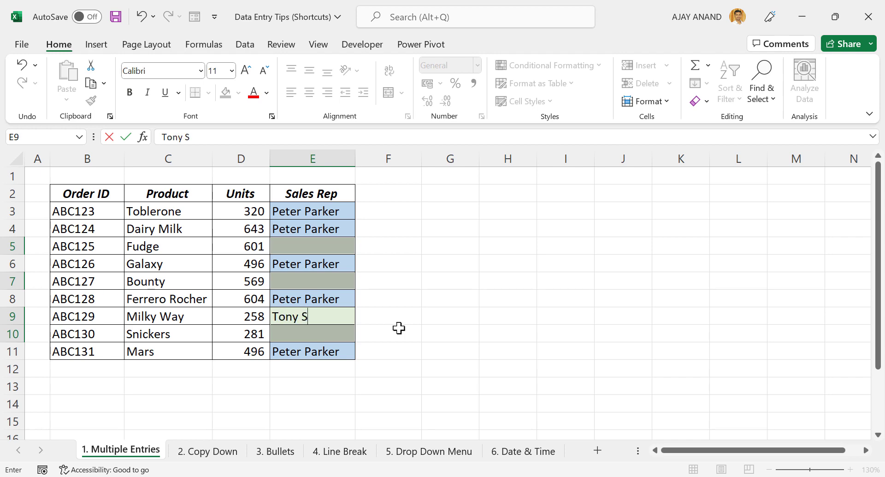
{"action": "type", "text": "tark"}
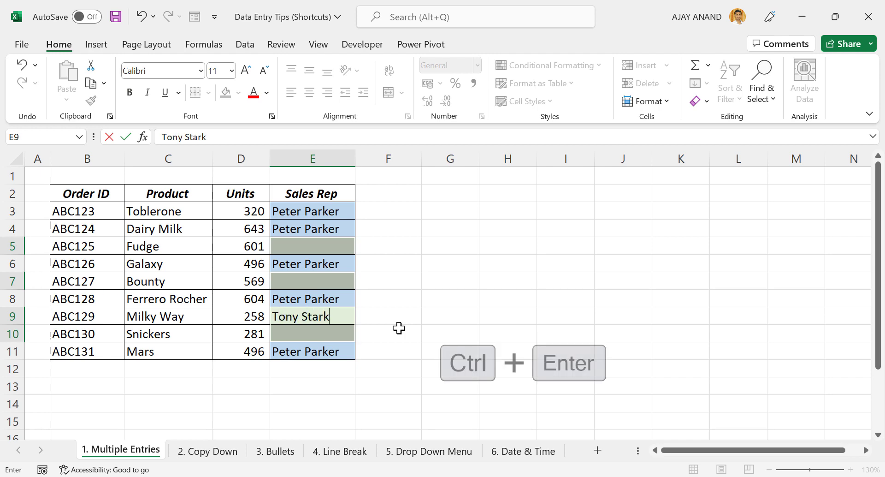
{"action": "key", "text": "ctrl+Return"}
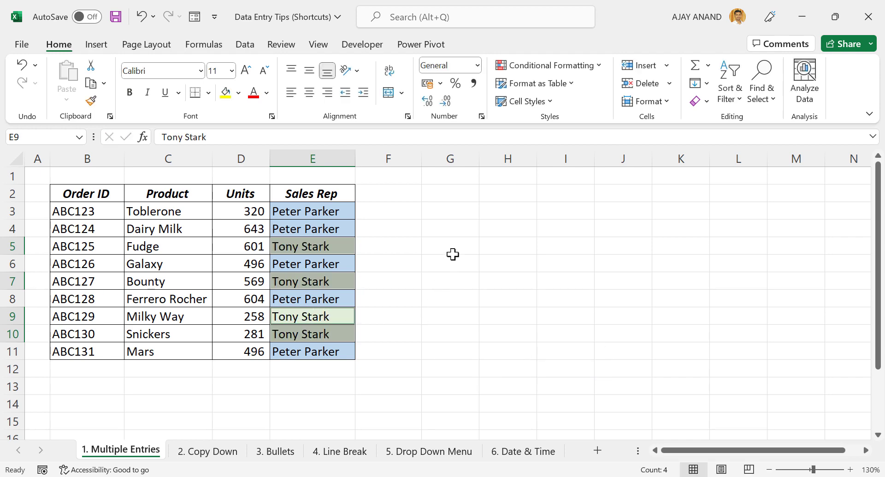
Enter Abc123 simultaneously in the separate ranges G5:G7, I4:K4, I7:I11, K7 and G10.
{"action": "left_click_drag", "start_coordinate": [452, 253], "coordinate": [456, 284]}
{"action": "left_click_drag", "start_coordinate": [559, 229], "coordinate": [688, 231]}
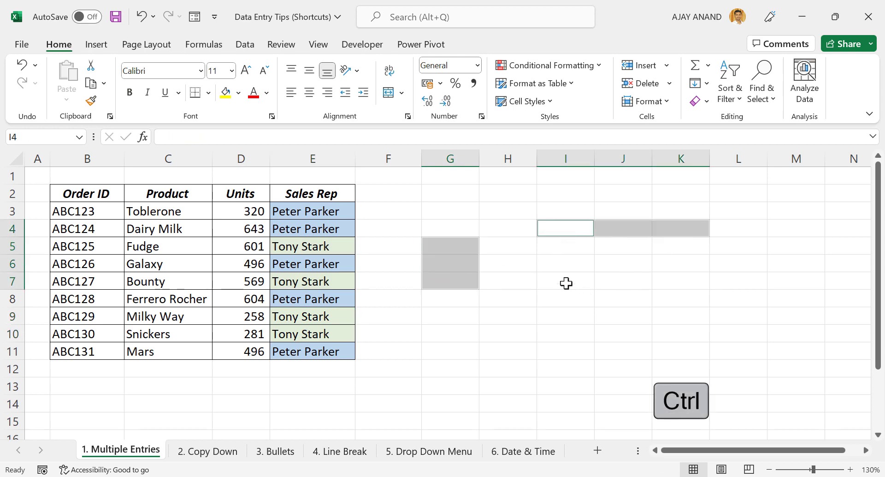
{"action": "left_click_drag", "start_coordinate": [567, 281], "coordinate": [569, 351]}
{"action": "left_click", "coordinate": [689, 285], "text": "ctrl"}
{"action": "left_click", "coordinate": [453, 336], "text": "ctrl"}
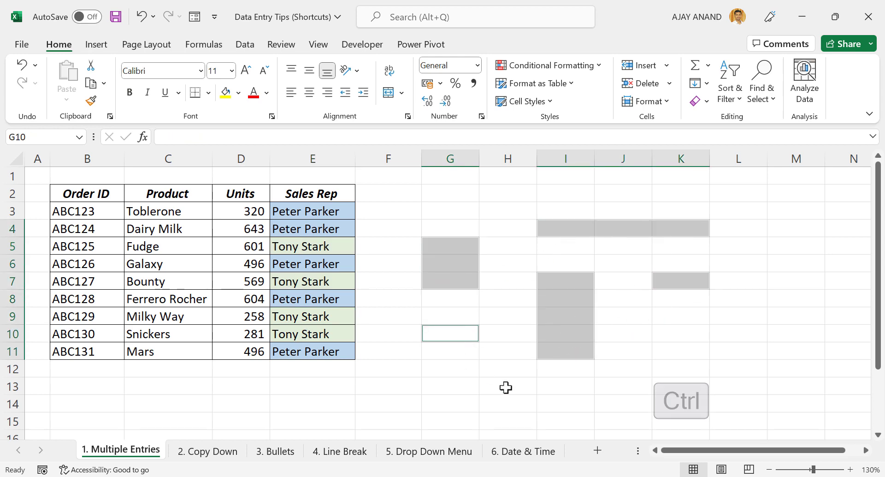
{"action": "type", "text": "Abc123"}
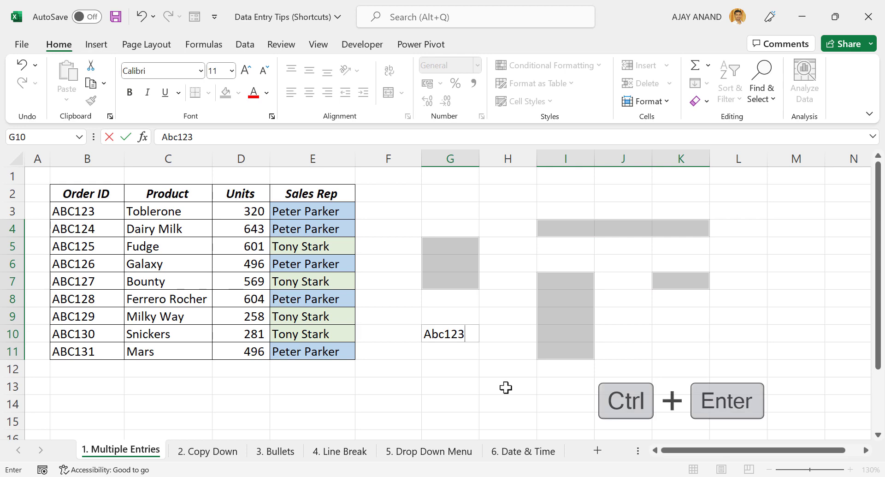
{"action": "key", "text": "ctrl+Return"}
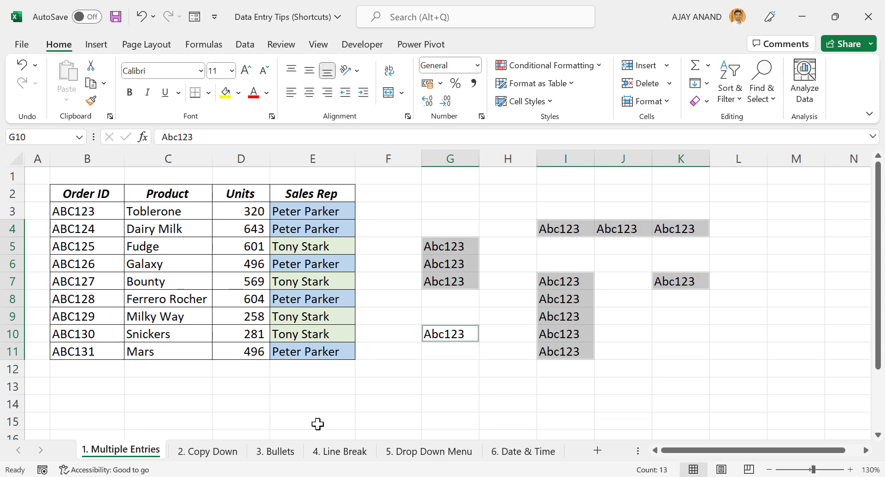
On the 2. Copy Down sheet, fill the Total formula from E3 down through E10.
{"action": "left_click", "coordinate": [221, 450]}
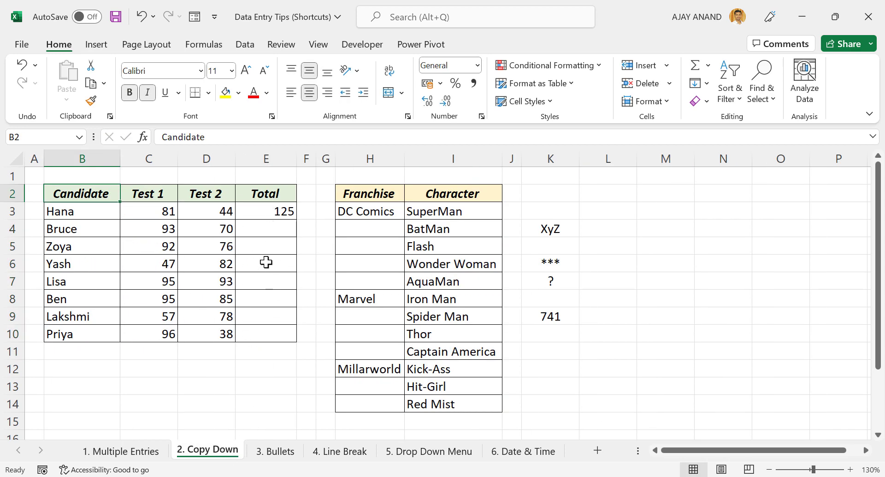
{"action": "left_click", "coordinate": [272, 213]}
{"action": "left_click", "coordinate": [369, 214]}
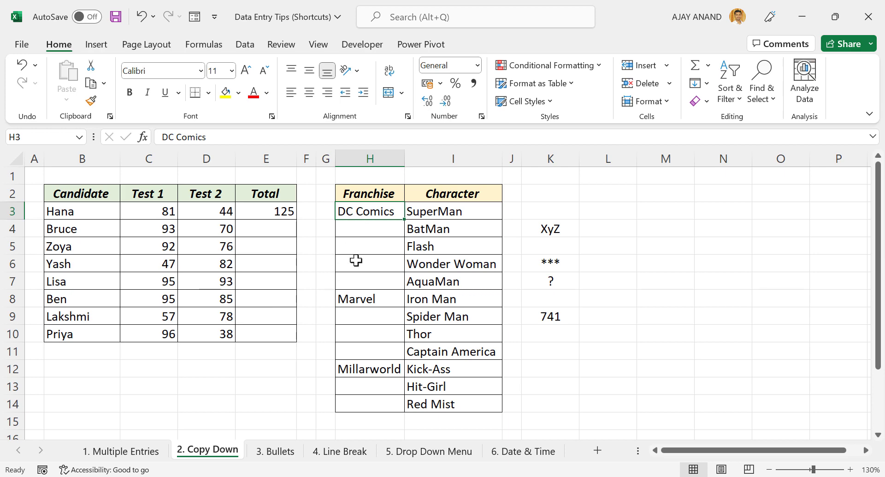
{"action": "left_click", "coordinate": [257, 214]}
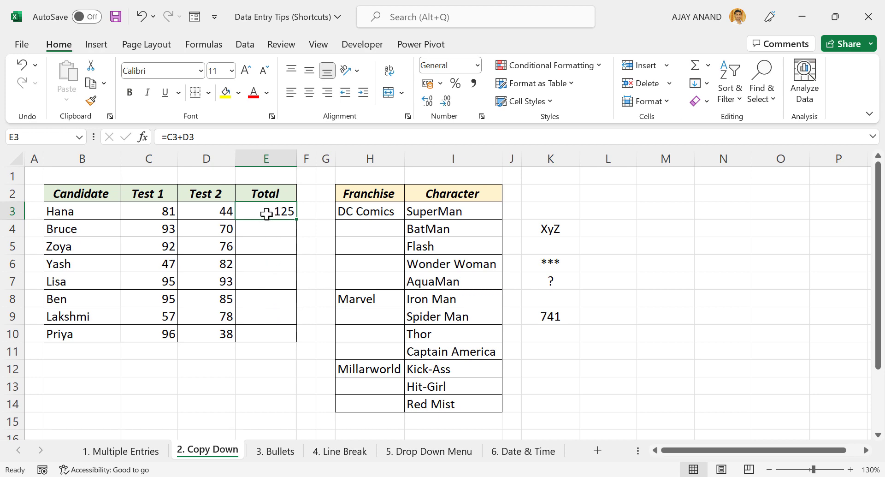
{"action": "left_click_drag", "start_coordinate": [266, 211], "coordinate": [265, 331]}
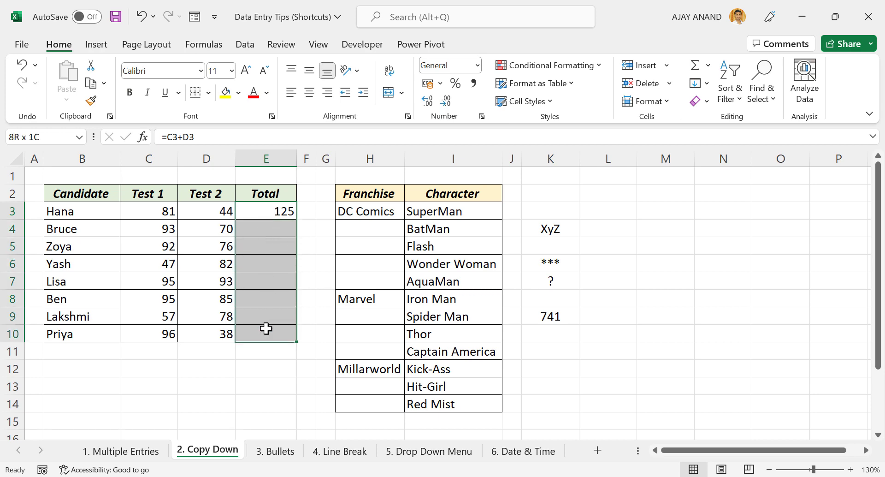
{"action": "key", "text": "ctrl+d"}
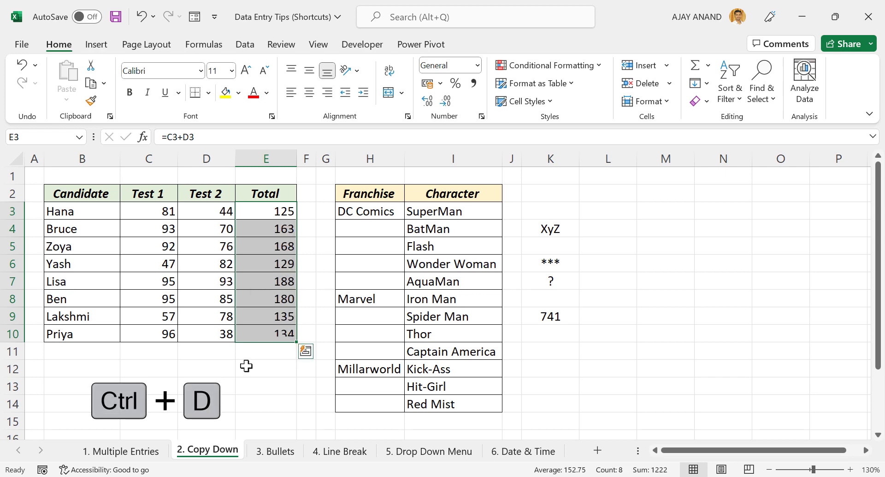
Fill DC Comics down the Franchise column from H3 through H7.
{"action": "left_click", "coordinate": [375, 211]}
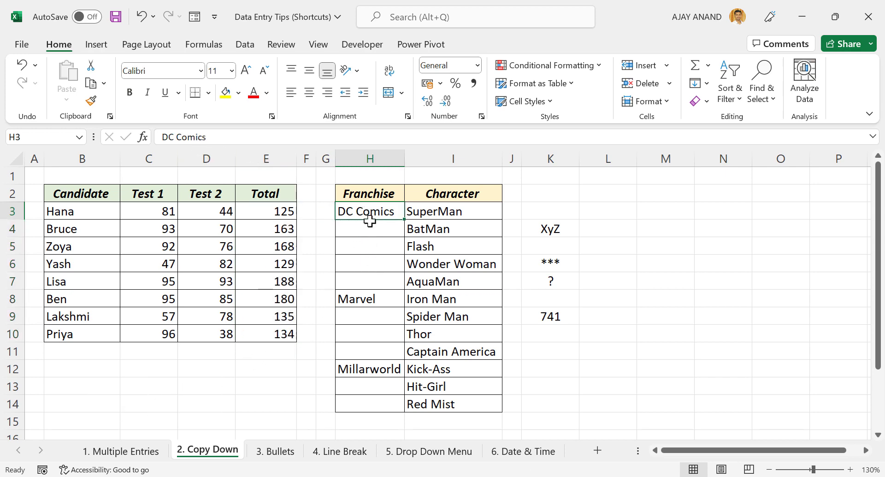
{"action": "left_click_drag", "start_coordinate": [369, 211], "coordinate": [370, 281]}
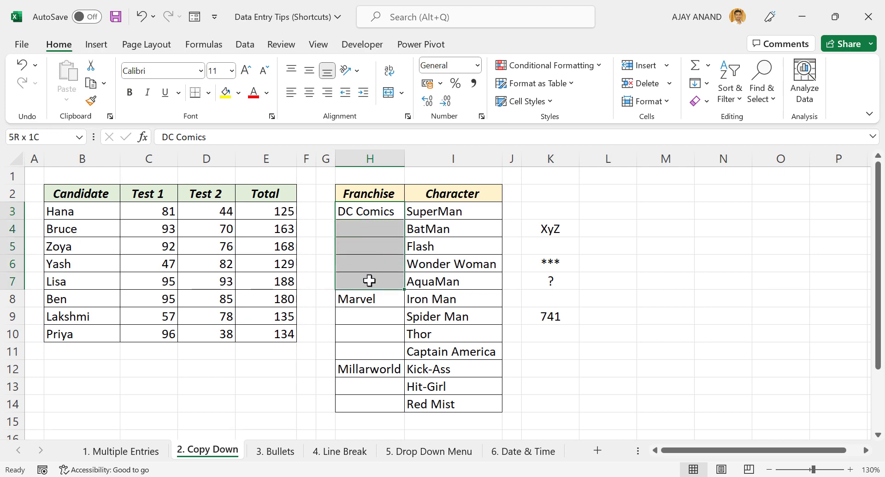
{"action": "key", "text": "ctrl+d"}
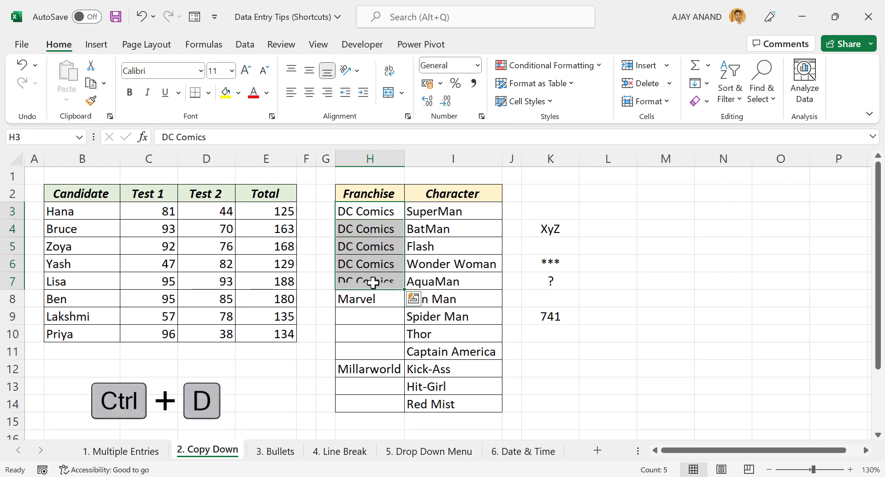
Fill Marvel down from H8 through H11 and Millarworld down from H12 through H14 in the Franchise column.
{"action": "left_click", "coordinate": [367, 303]}
{"action": "left_click_drag", "start_coordinate": [367, 303], "coordinate": [377, 404]}
{"action": "key", "text": "ctrl+d"}
{"action": "key", "text": "ctrl+d"}
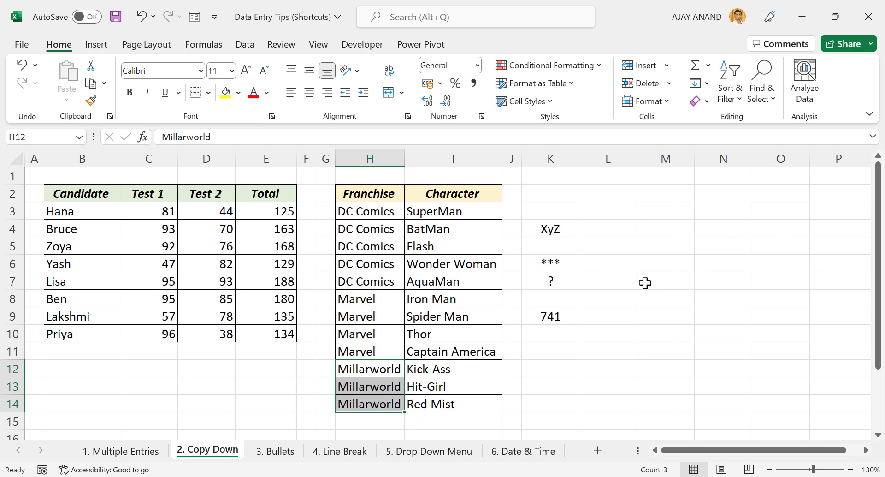
Fill the column K values rightward in one operation across K4:N4, K6:O6, K7:N7 and K9:M9.
{"action": "left_click_drag", "start_coordinate": [558, 229], "coordinate": [724, 229]}
{"action": "left_click", "coordinate": [558, 263], "text": "ctrl"}
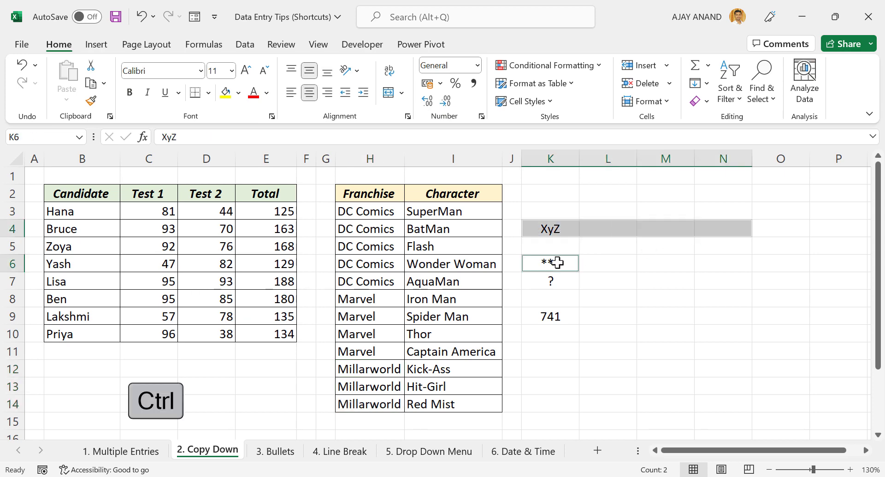
{"action": "left_click_drag", "start_coordinate": [557, 263], "coordinate": [759, 263]}
{"action": "left_click_drag", "start_coordinate": [553, 282], "coordinate": [719, 285]}
{"action": "left_click_drag", "start_coordinate": [553, 316], "coordinate": [658, 314]}
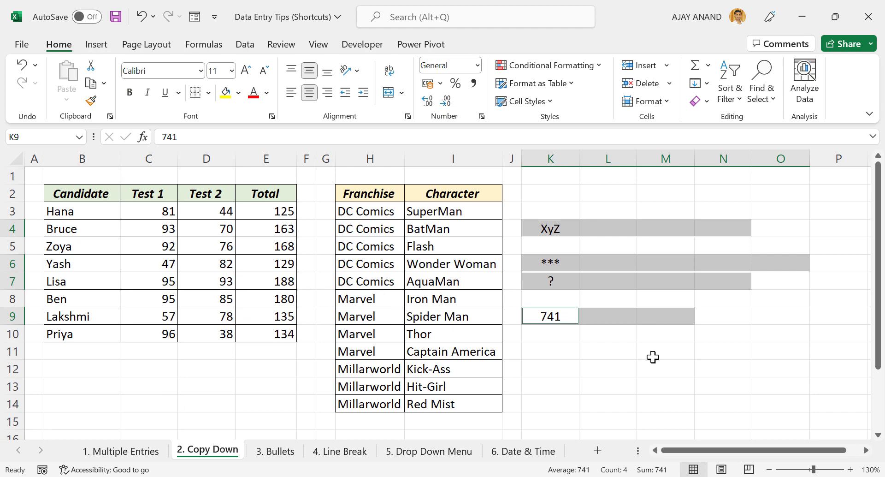
{"action": "key", "text": "ctrl+r"}
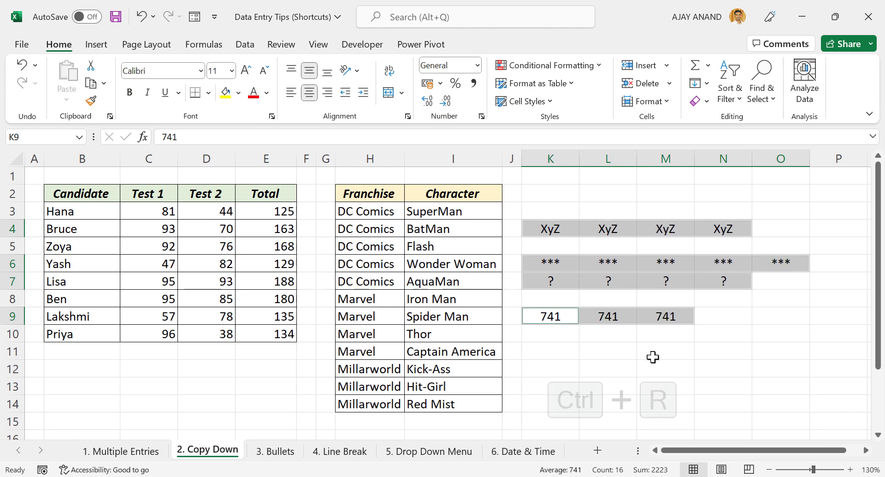
On the 3. Bullets sheet, insert a bullet (•) and a space before Road Inventory in cell B5.
{"action": "left_click", "coordinate": [284, 452]}
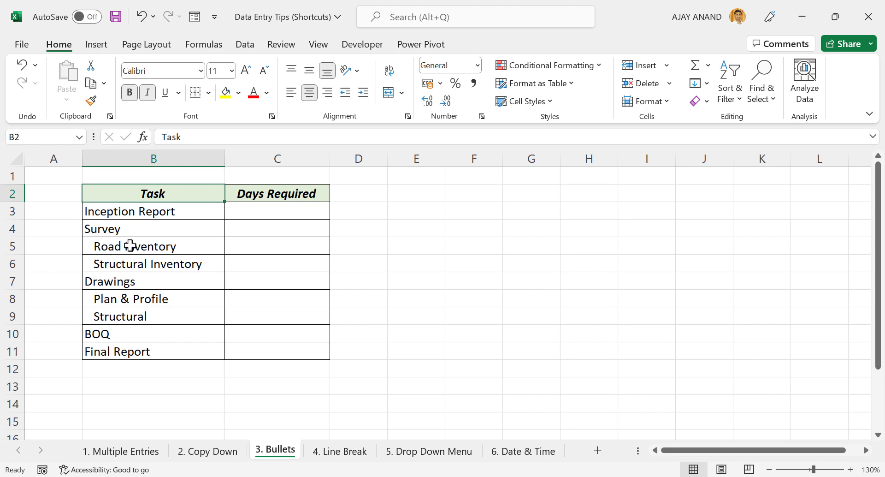
{"action": "left_click", "coordinate": [91, 246]}
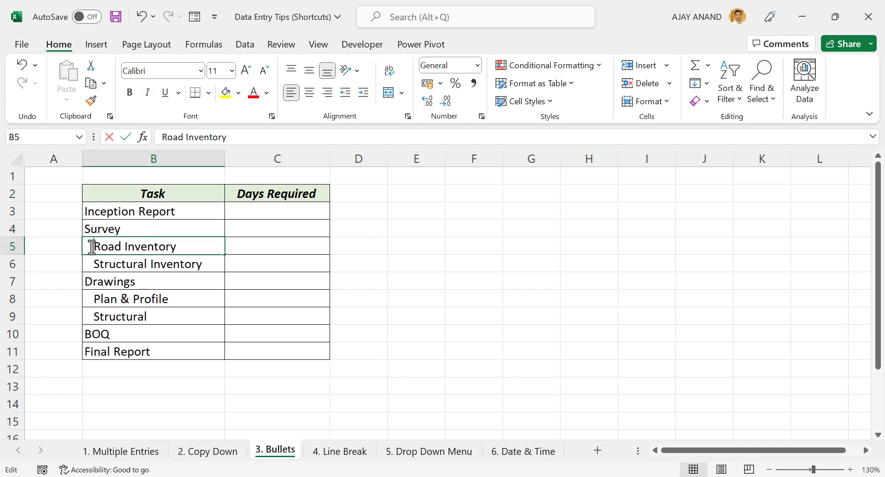
{"action": "double_click", "coordinate": [96, 245]}
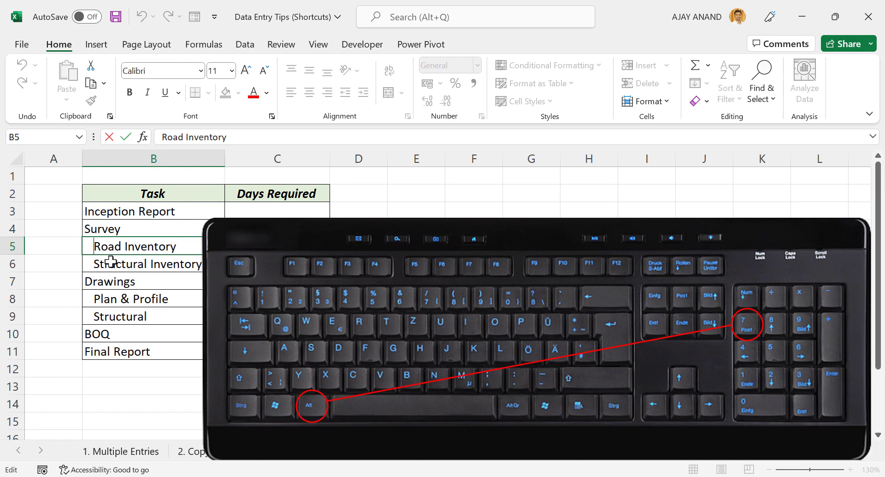
{"action": "key", "text": "alt+KP_7"}
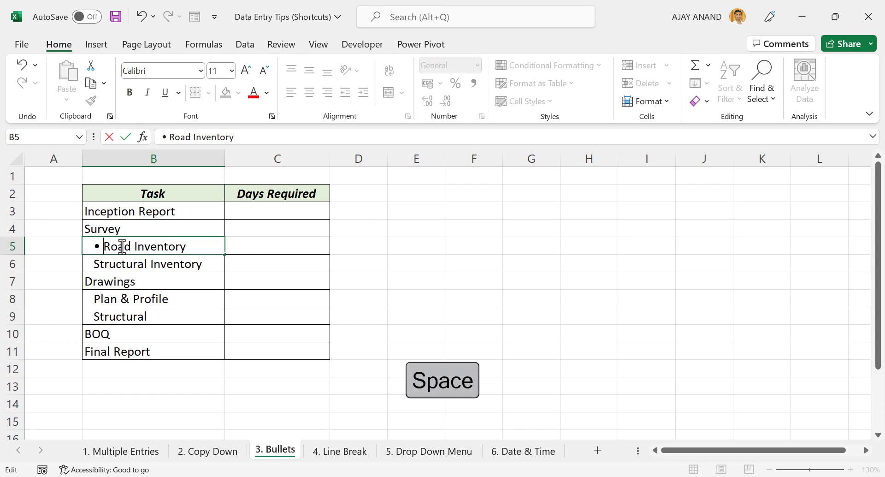
{"action": "key", "text": "Return"}
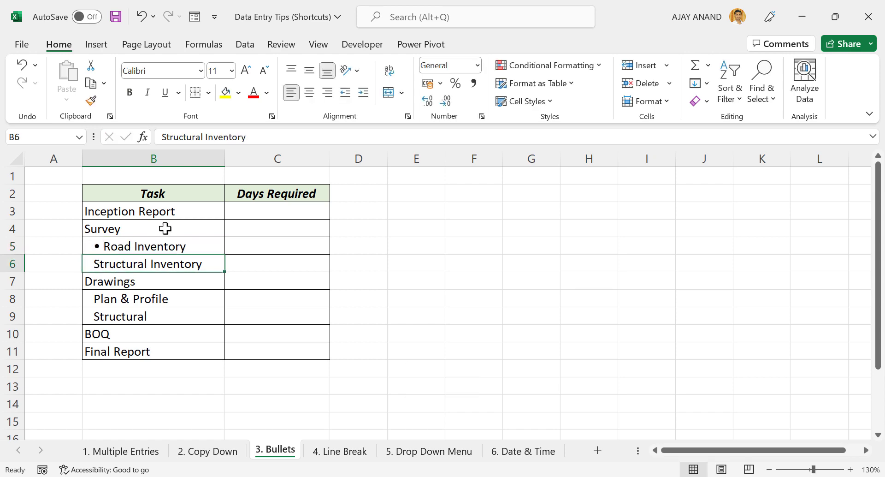
Insert a solid bullet (•) and a space before Structural Inventory in cell B6.
{"action": "left_click", "coordinate": [163, 137]}
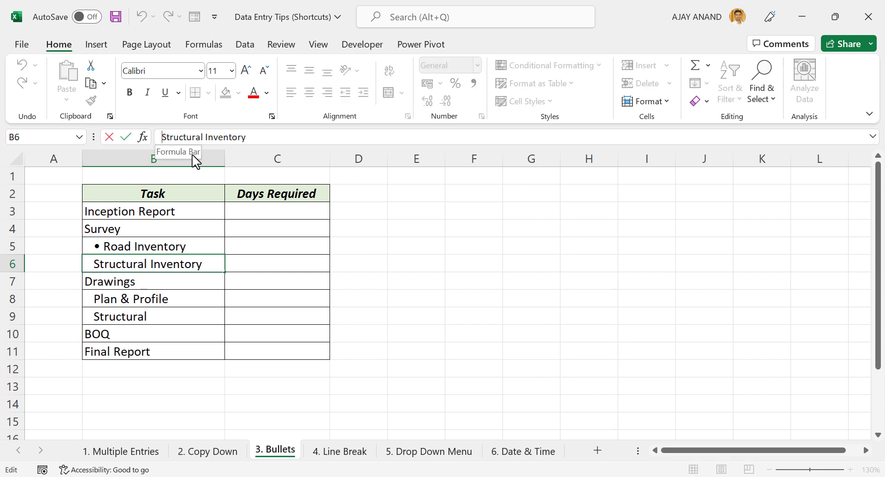
{"action": "type", "text": "•"}
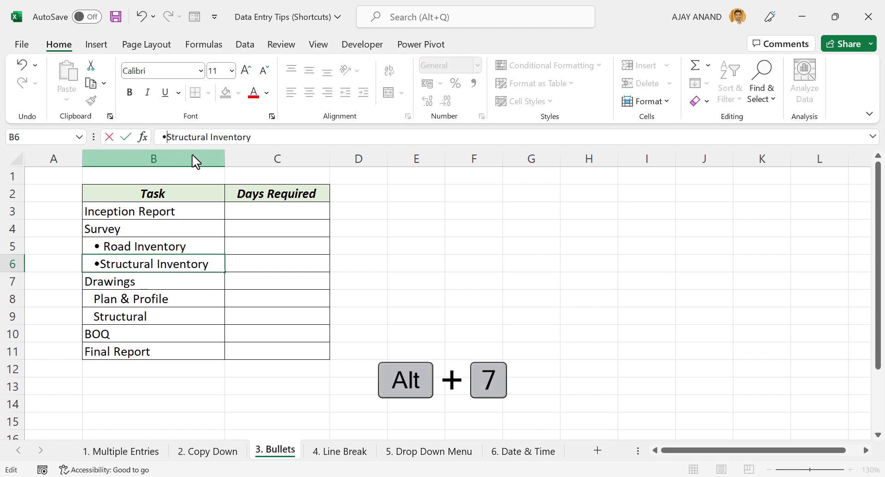
{"action": "key", "text": "Return"}
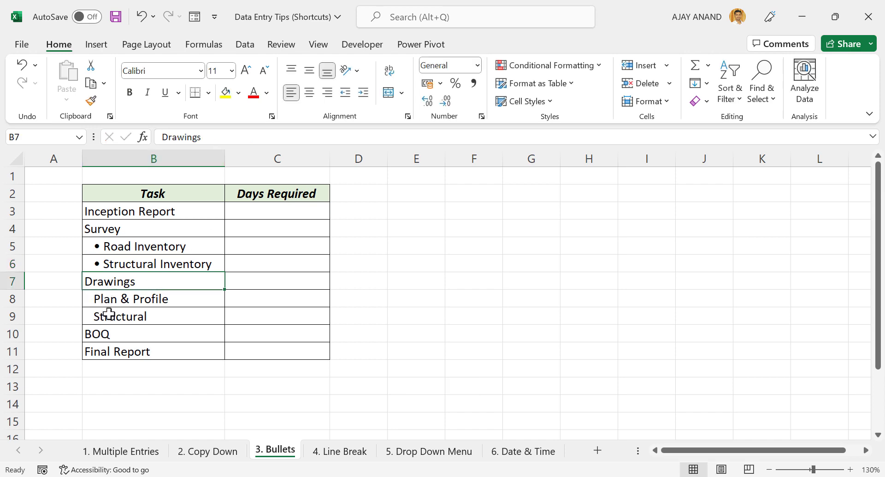
Insert a hollow circle bullet (○) and a space before Plan & Profile in B8 and Structural in B9.
{"action": "left_click", "coordinate": [94, 298]}
{"action": "left_click", "coordinate": [162, 137]}
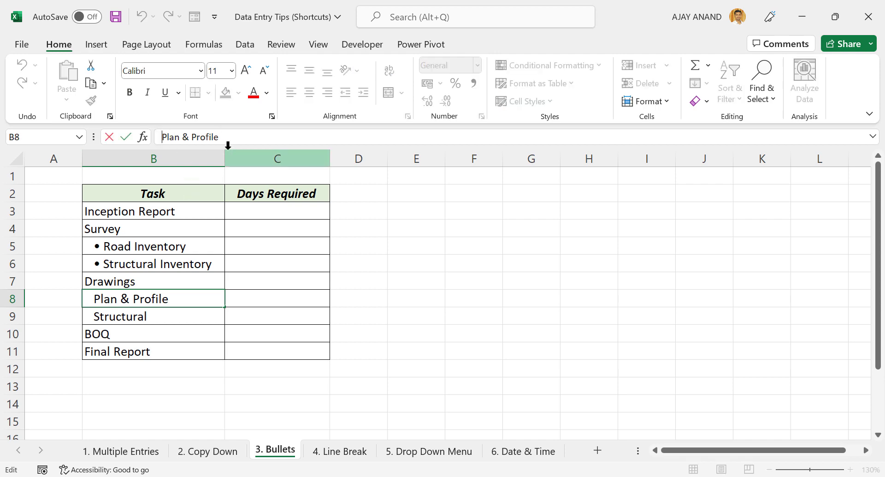
{"action": "key", "text": "alt+KP_9"}
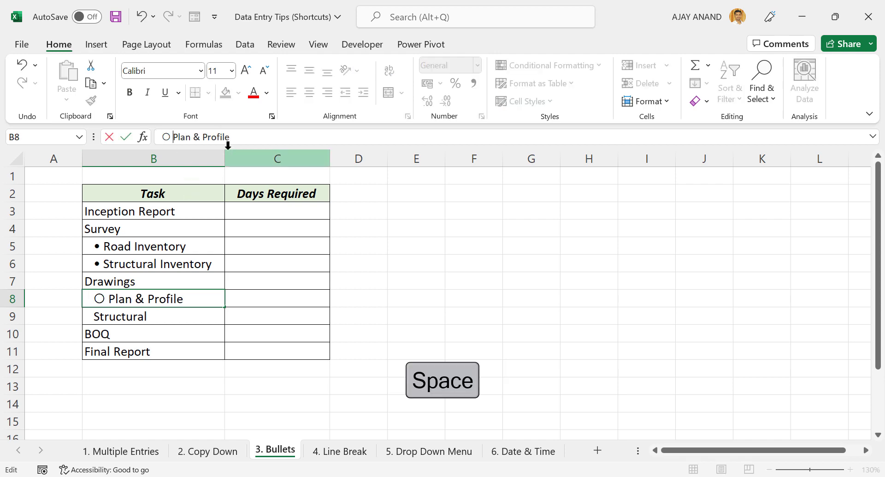
{"action": "key", "text": "Return"}
{"action": "left_click", "coordinate": [162, 136]}
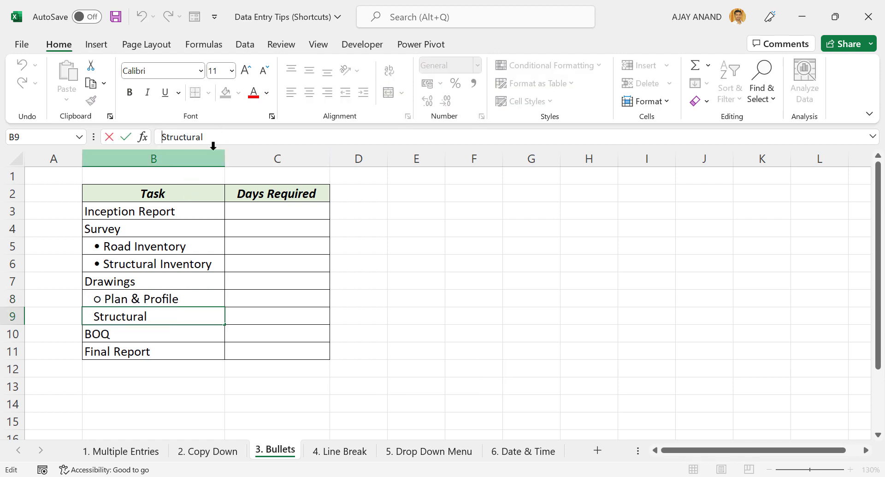
{"action": "key", "text": "alt+KP_9"}
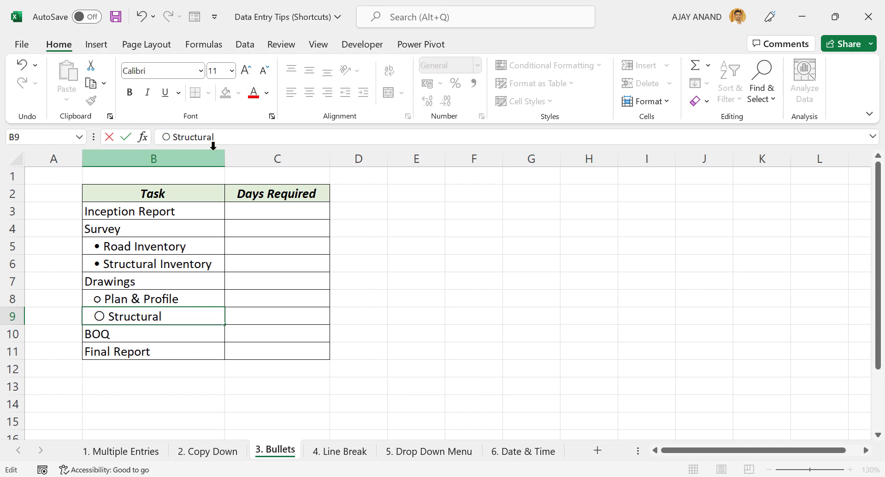
{"action": "key", "text": "Return"}
On the 4. Line Break sheet, enter Google, / Mountain view, / California, / United States in C5 as four lines within the cell.
{"action": "left_click", "coordinate": [340, 451]}
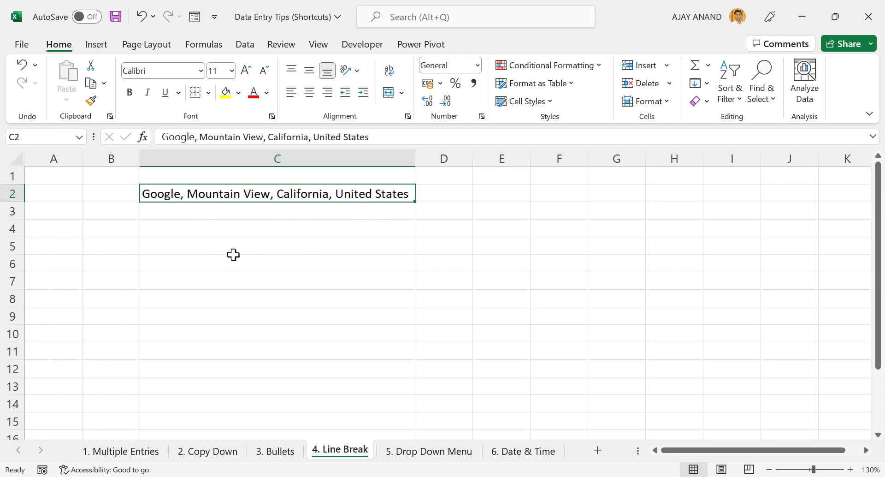
{"action": "left_click", "coordinate": [202, 250]}
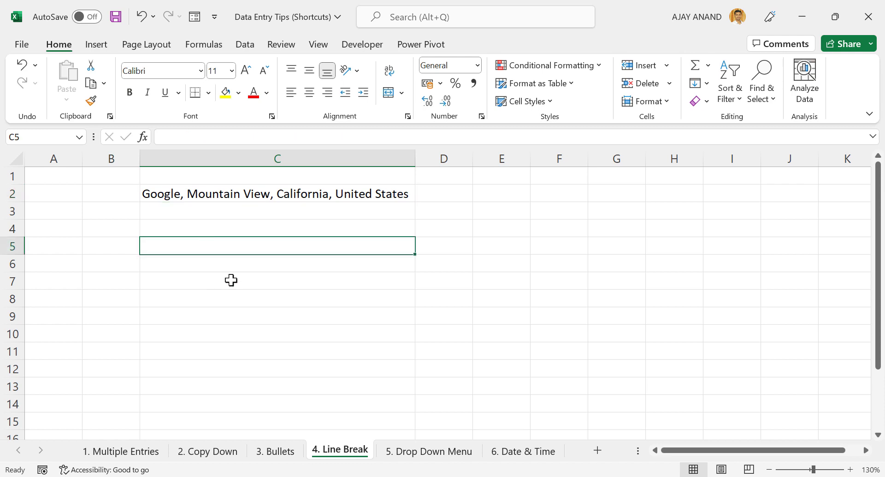
{"action": "type", "text": "Google,"}
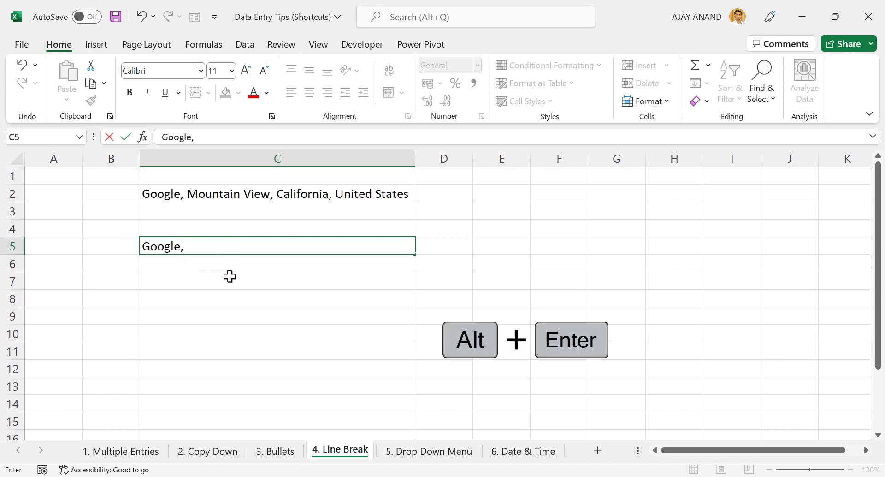
{"action": "key", "text": "alt+Return"}
{"action": "type", "text": "Mo"}
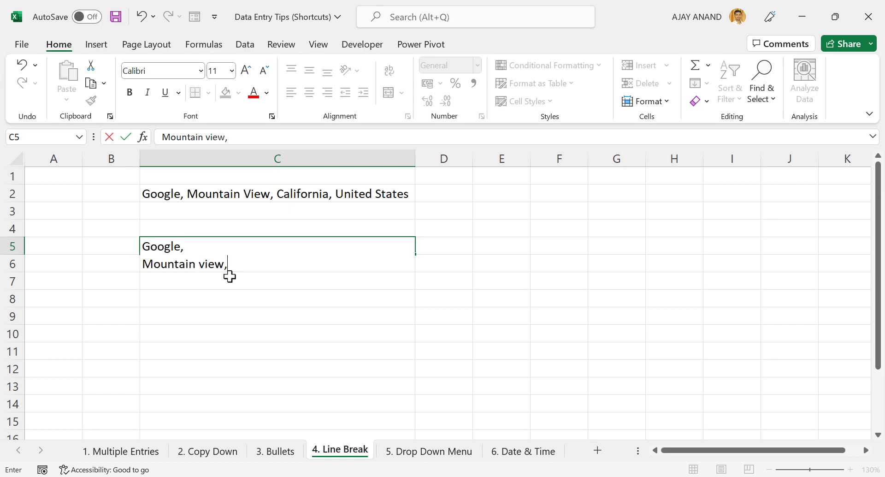
{"action": "type", "text": "untain view,"}
{"action": "key", "text": "alt+Return"}
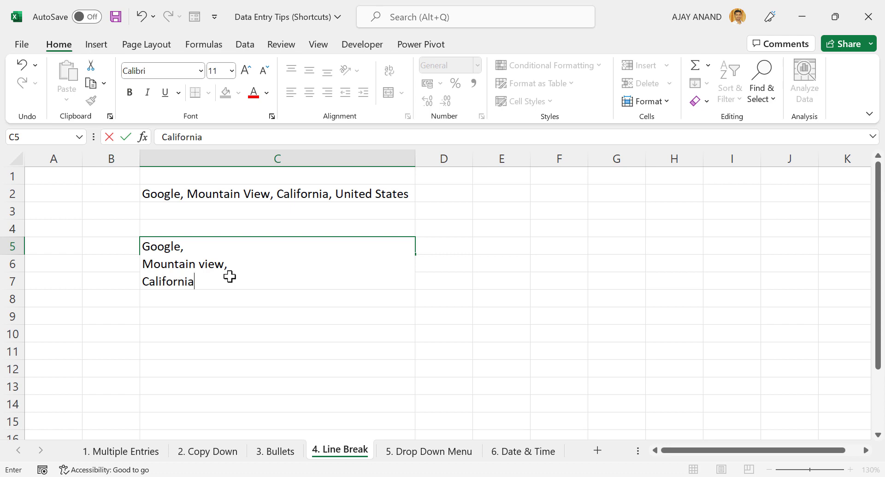
{"action": "type", "text": "California,"}
{"action": "key", "text": "alt+Return"}
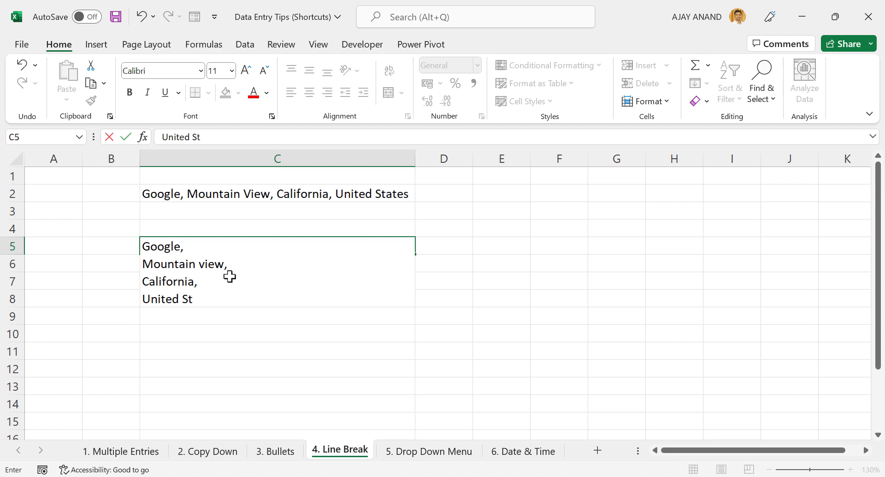
{"action": "key", "text": "Return"}
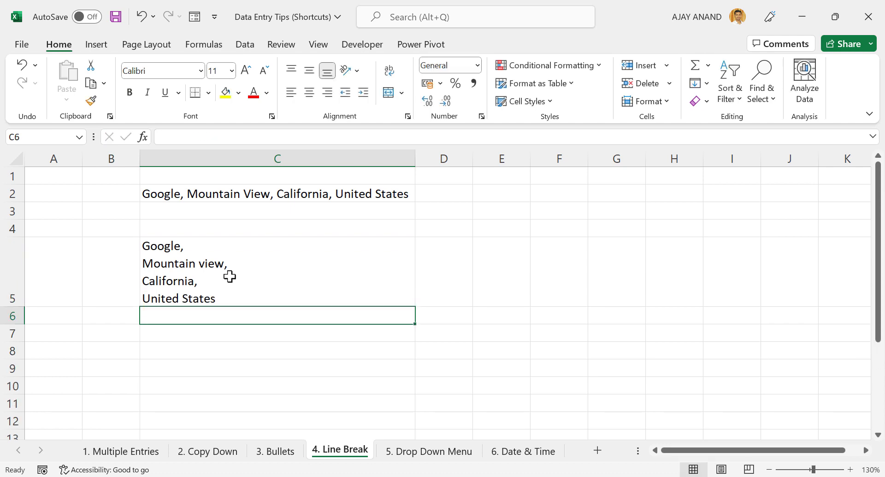
{"action": "left_click", "coordinate": [272, 284]}
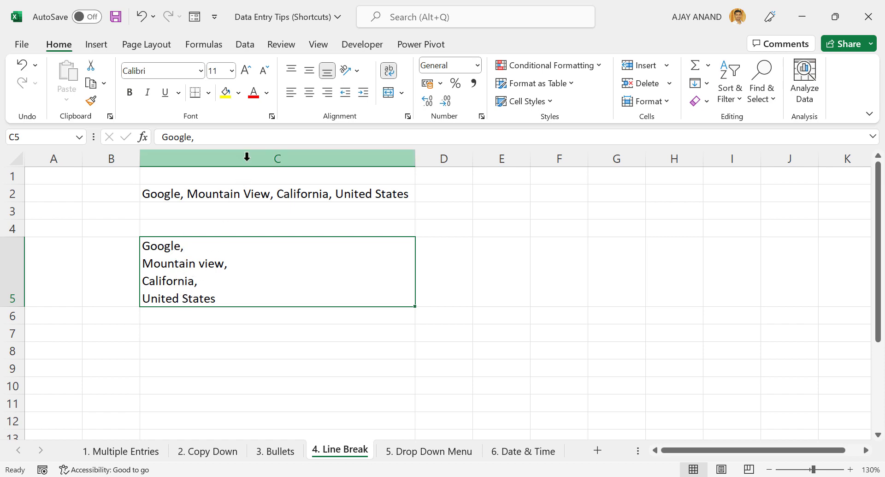
{"action": "mouse_move", "coordinate": [247, 145]}
{"action": "left_mouse_down"}
{"action": "mouse_move", "coordinate": [251, 186]}
{"action": "mouse_move", "coordinate": [237, 147]}
{"action": "left_mouse_up"}
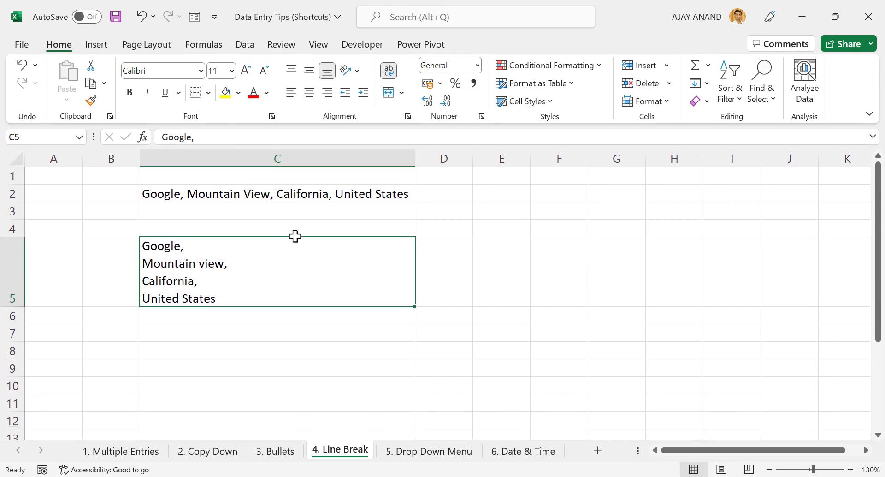
On the 5. Drop Down Menu sheet, fill C11 with the employee name from C4, chosen from the column's existing entries.
{"action": "left_click", "coordinate": [430, 451]}
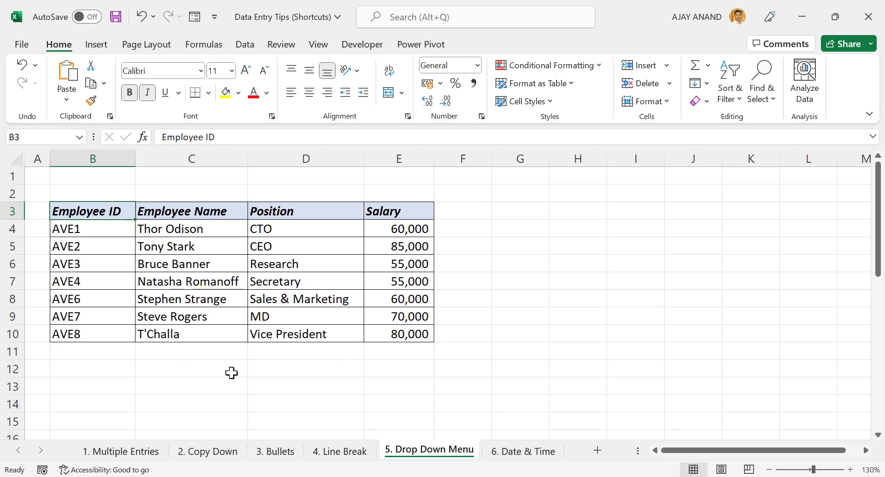
{"action": "left_click", "coordinate": [196, 353]}
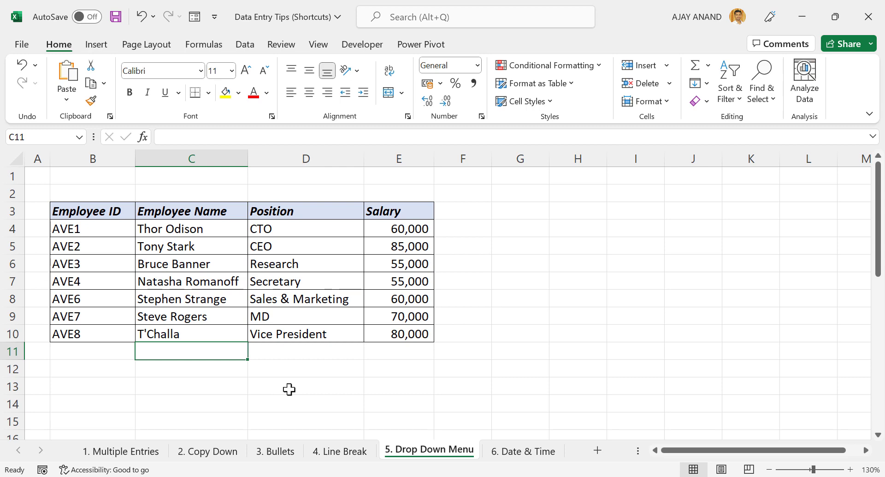
{"action": "key", "text": "alt+Down"}
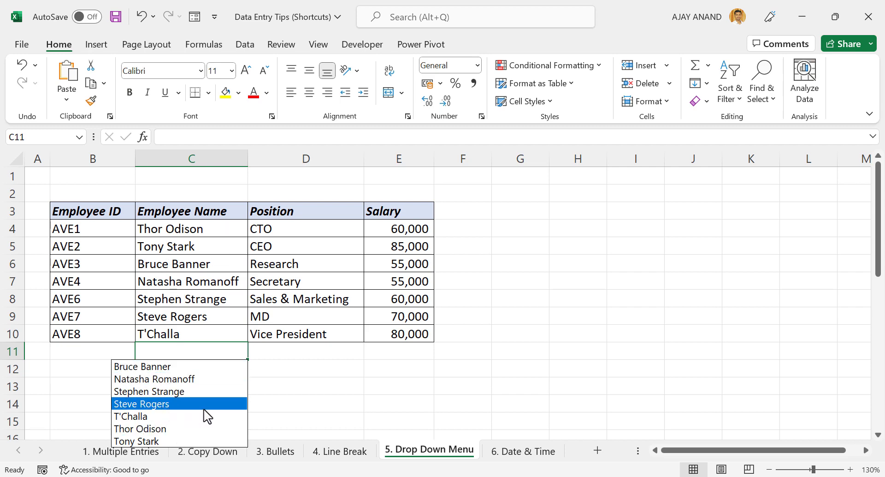
{"action": "key", "text": "Up"}
{"action": "key", "text": "Up"}
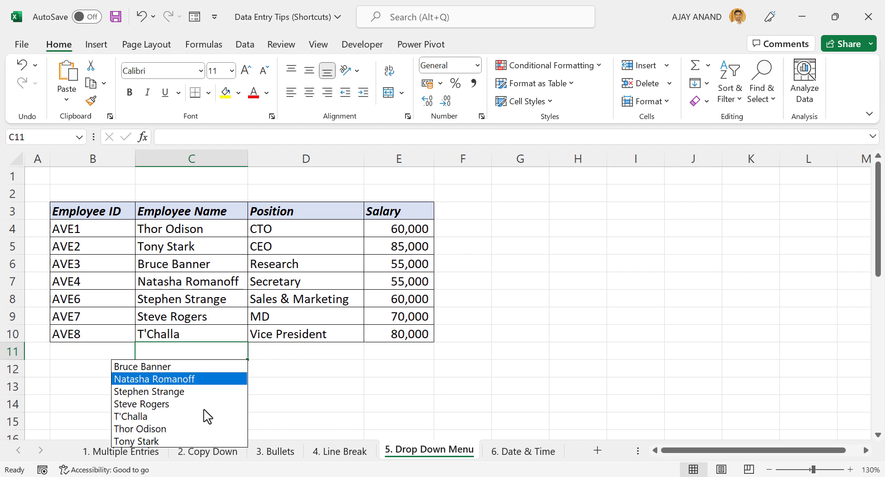
{"action": "key", "text": "Down"}
{"action": "key", "text": "Down"}
{"action": "key", "text": "Down"}
{"action": "key", "text": "Down"}
{"action": "key", "text": "Return"}
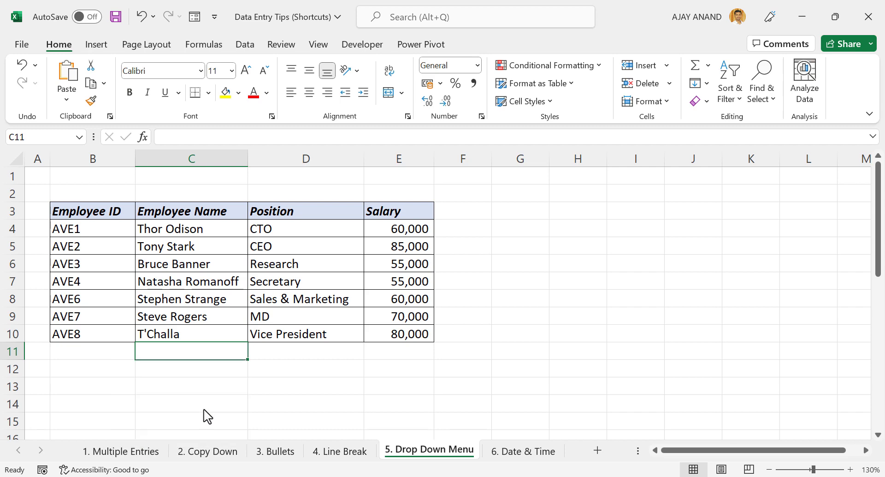
Fill Position cell D11 with Sales & Marketing, chosen from the column's existing entries.
{"action": "left_click", "coordinate": [283, 352]}
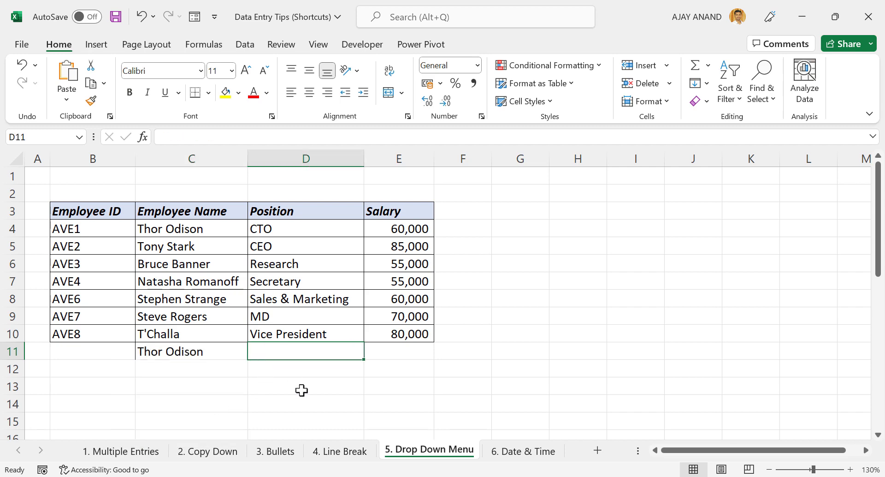
{"action": "key", "text": "alt+Down"}
{"action": "key", "text": "Down"}
{"action": "key", "text": "Down"}
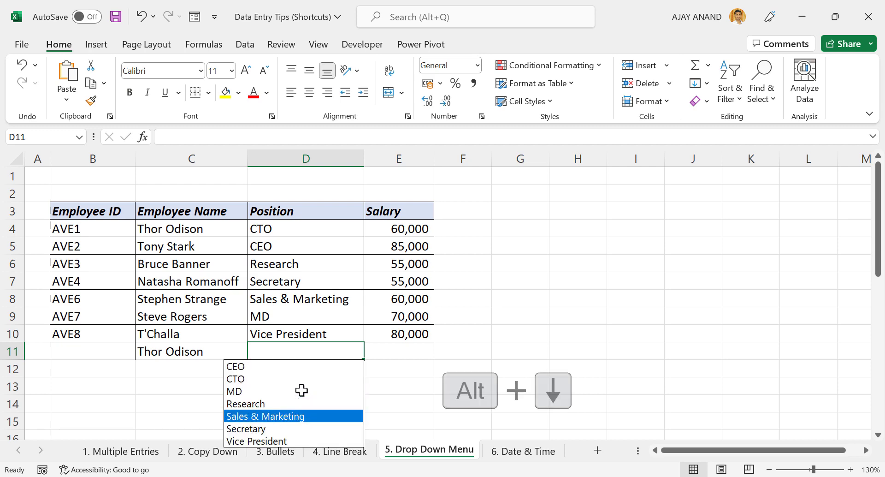
{"action": "key", "text": "Return"}
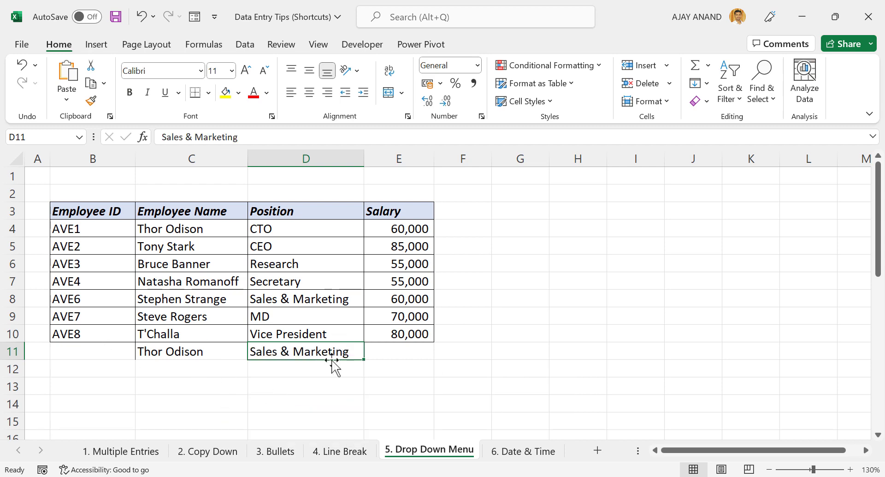
Replace the employee ID in B6 with the one used in B8, chosen from the column's existing entries.
{"action": "left_click", "coordinate": [122, 262]}
{"action": "key", "text": "alt+Down"}
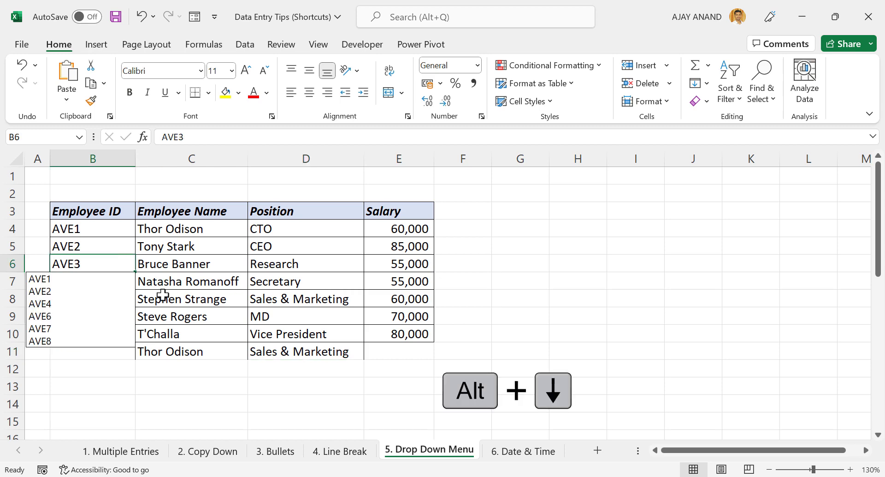
{"action": "key", "text": "Down"}
{"action": "key", "text": "Down"}
{"action": "key", "text": "Down"}
{"action": "key", "text": "Escape"}
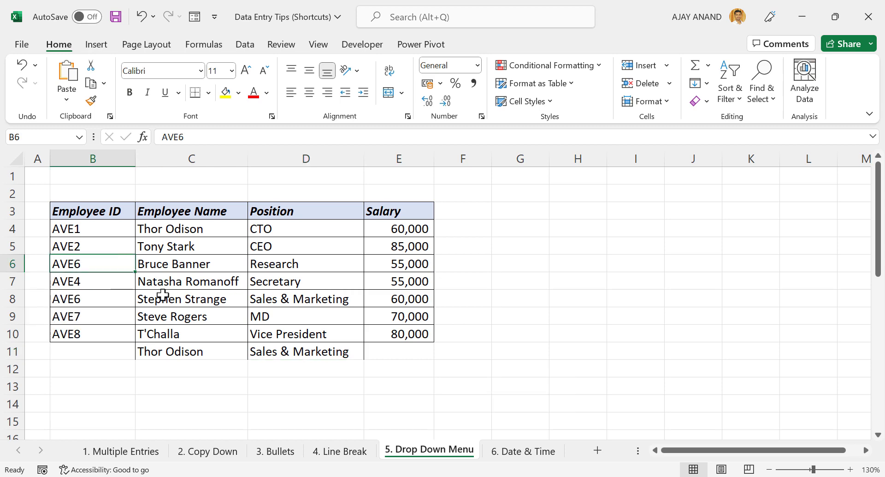
Change the Position in D8 to Secretary, chosen from the column's existing entries.
{"action": "left_click", "coordinate": [288, 299]}
{"action": "key", "text": "alt+Down"}
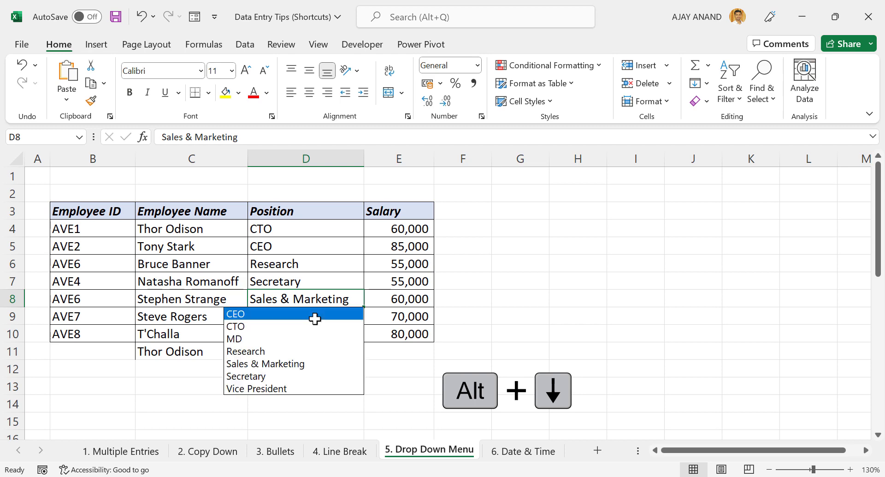
{"action": "key", "text": "Down"}
{"action": "key", "text": "Down"}
{"action": "key", "text": "Down"}
{"action": "key", "text": "Down"}
{"action": "key", "text": "Down"}
{"action": "key", "text": "Return"}
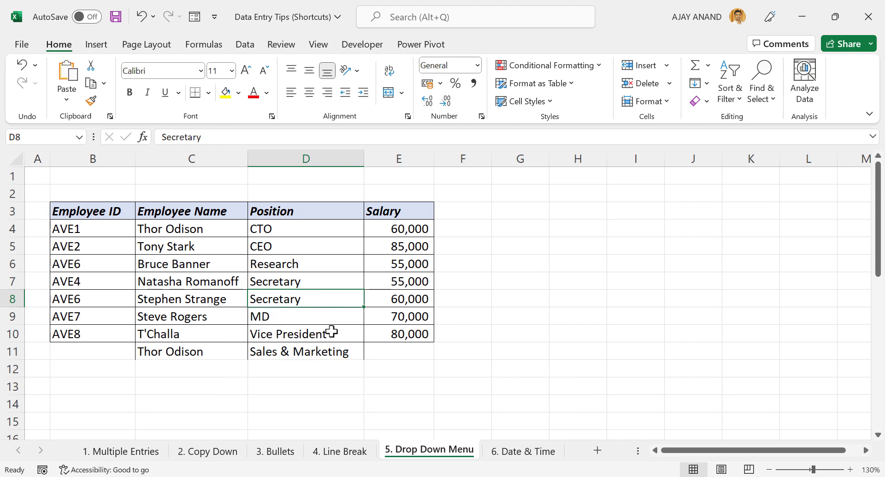
On the 6. Date & Time sheet, insert the current date as a static value in C2.
{"action": "left_click", "coordinate": [526, 450]}
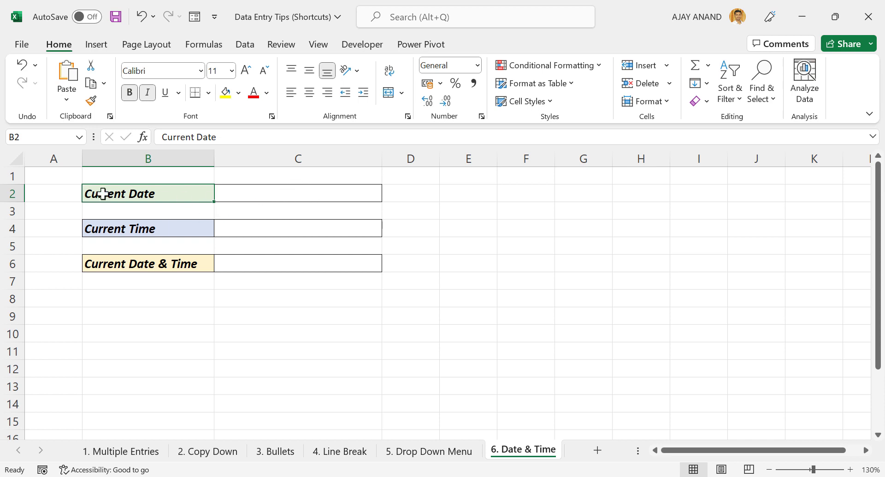
{"action": "left_click", "coordinate": [303, 191]}
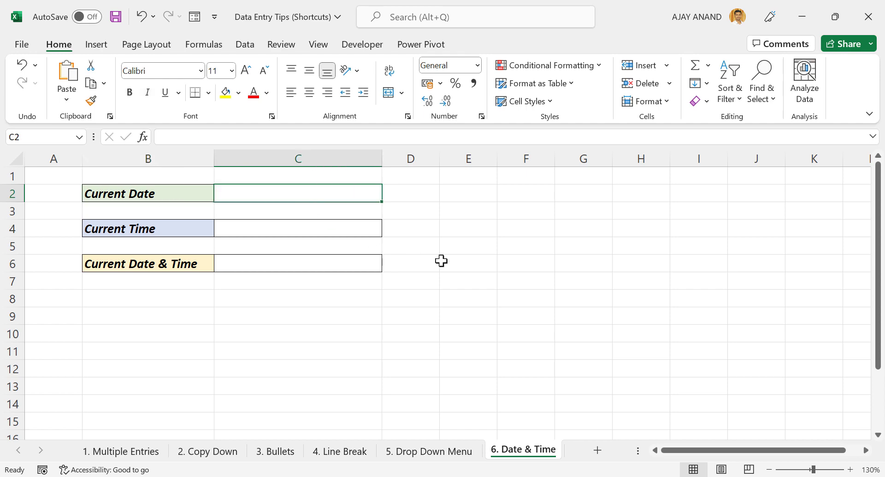
{"action": "key", "text": "ctrl+semicolon"}
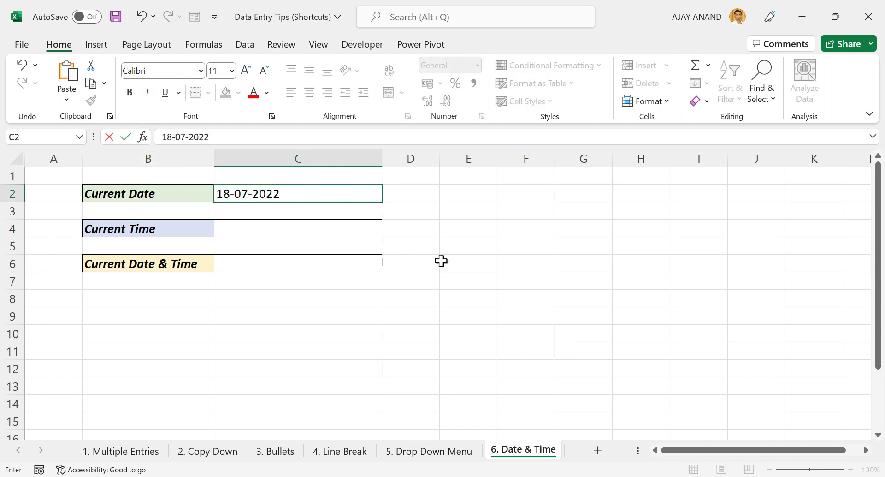
{"action": "key", "text": "Return"}
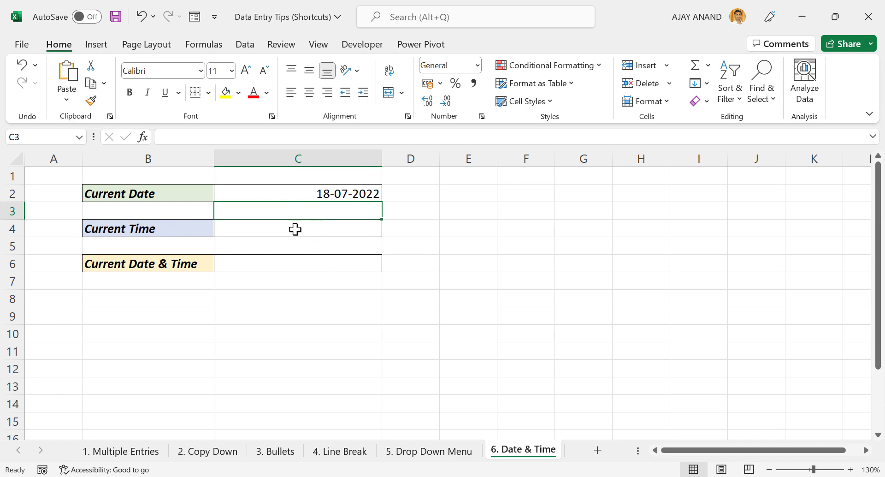
Insert the current time as a static value in C4 beside Current Time.
{"action": "left_click", "coordinate": [310, 228]}
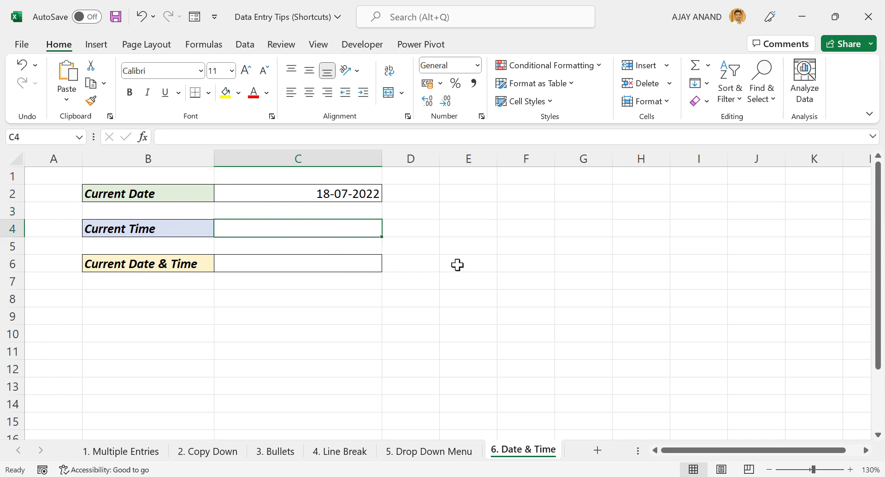
{"action": "key", "text": "ctrl+shift+semicolon"}
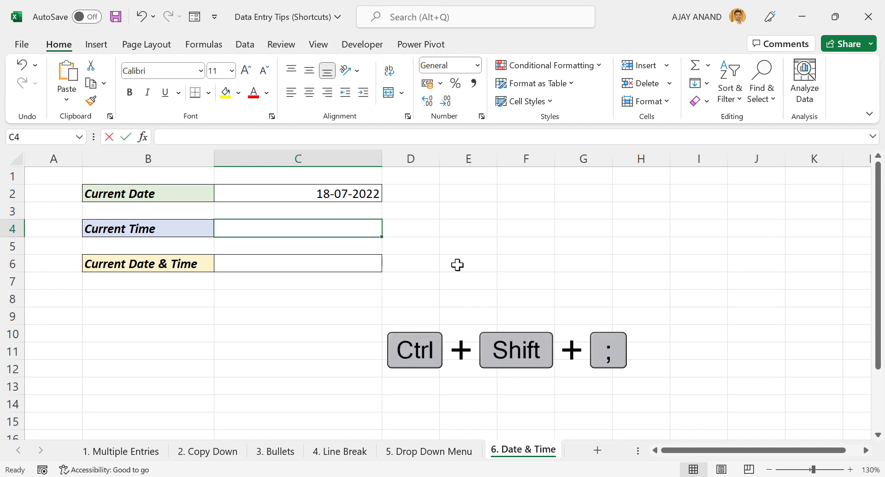
{"action": "key", "text": "Return"}
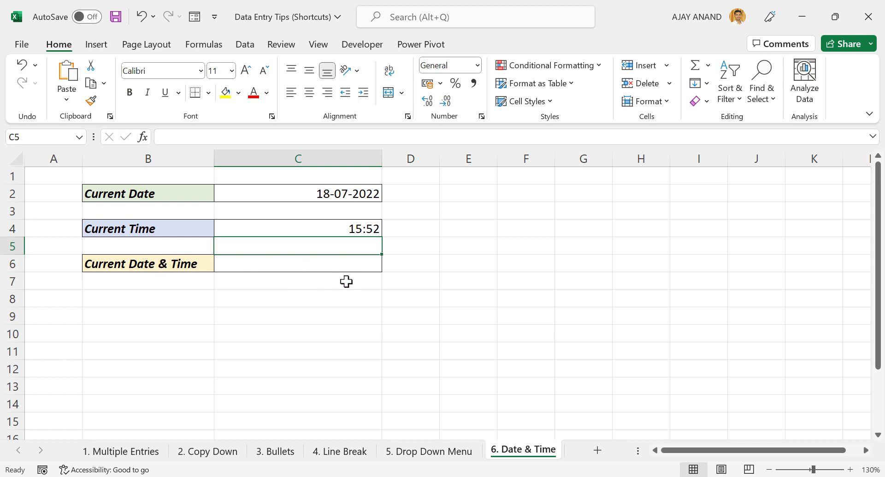
Insert the current date and time, separated by a space, as a static value in C6 beside Current Date & Time.
{"action": "left_click", "coordinate": [307, 266]}
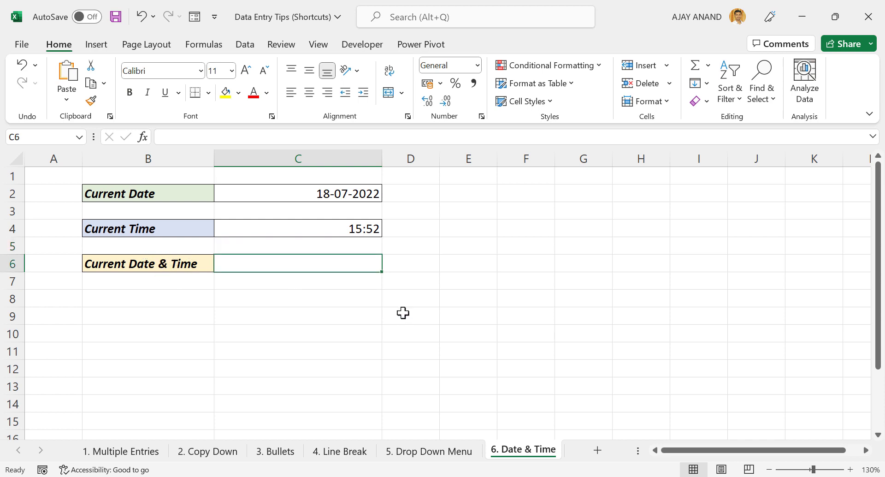
{"action": "key", "text": "ctrl+semicolon"}
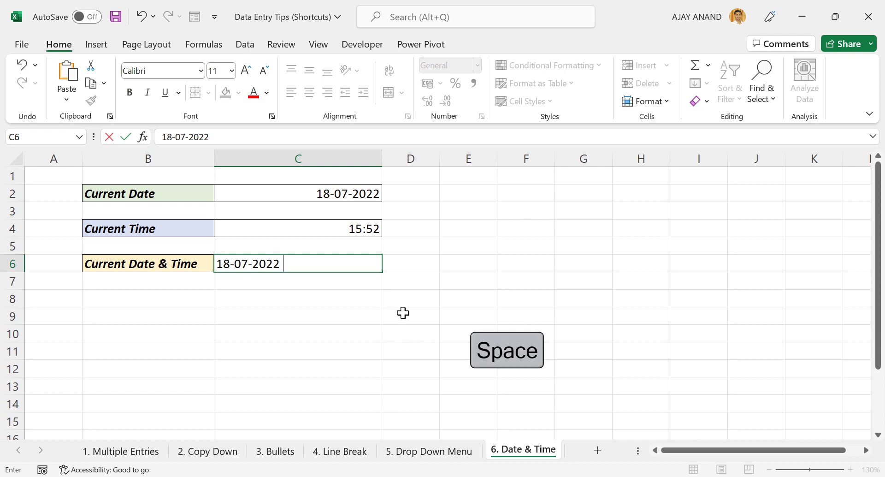
{"action": "key", "text": "ctrl+shift+semicolon"}
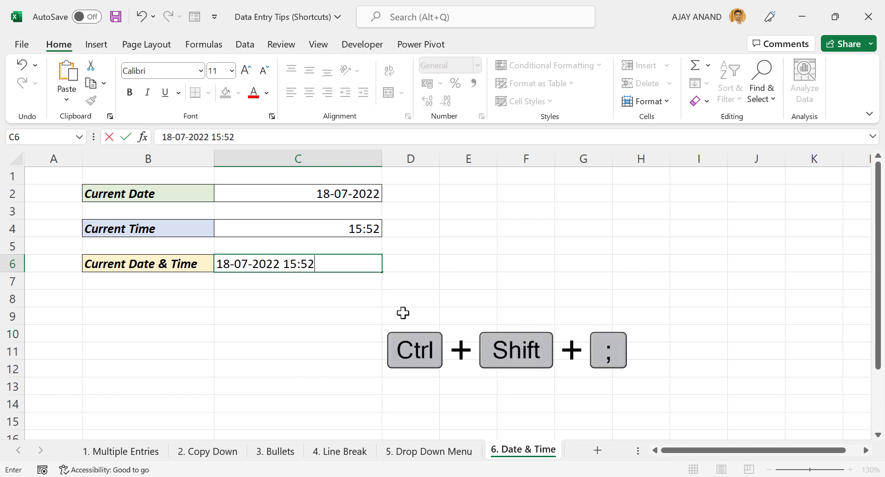
{"action": "key", "text": "Return"}
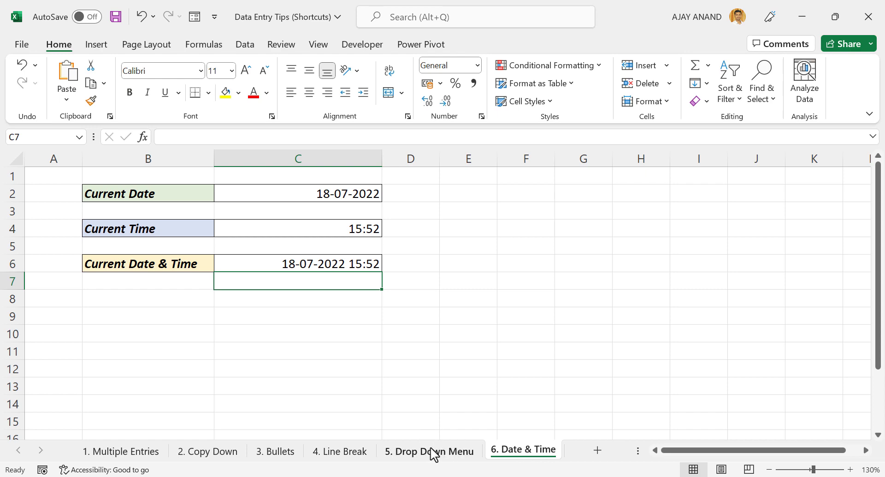
Step back through the sheets to 4. Line Break, and return one sheet at a time to 6. Date & Time.
{"action": "key", "text": "ctrl+Page_Up"}
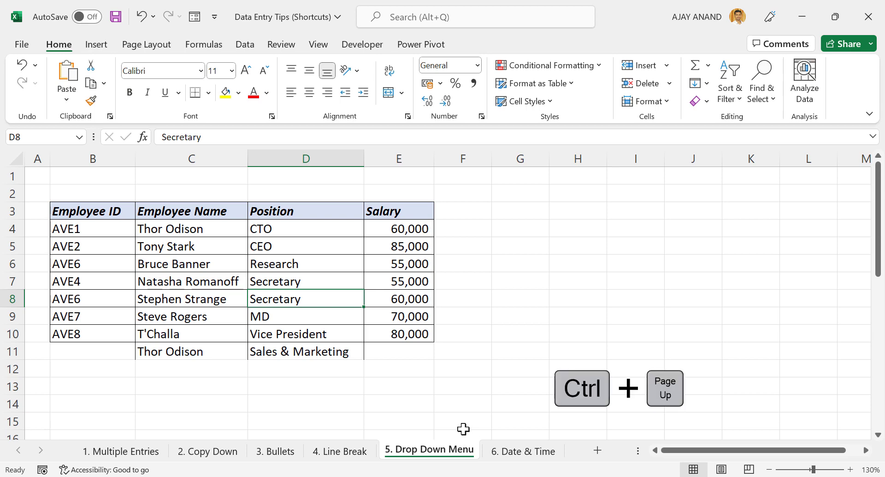
{"action": "key", "text": "ctrl+Page_Up"}
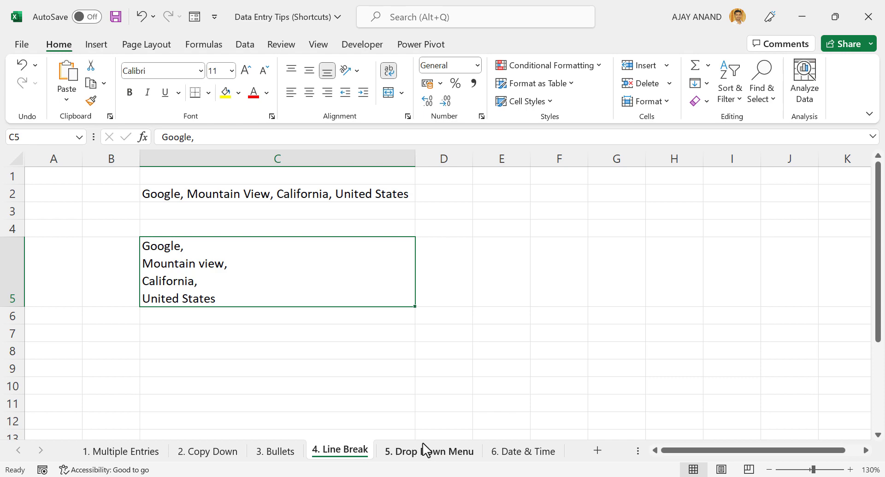
{"action": "key", "text": "ctrl+Page_Down"}
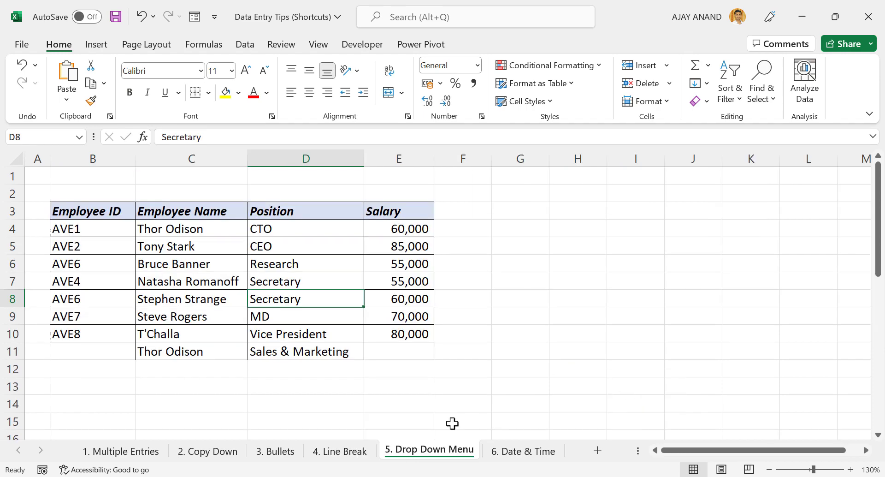
{"action": "key", "text": "ctrl+Page_Down"}
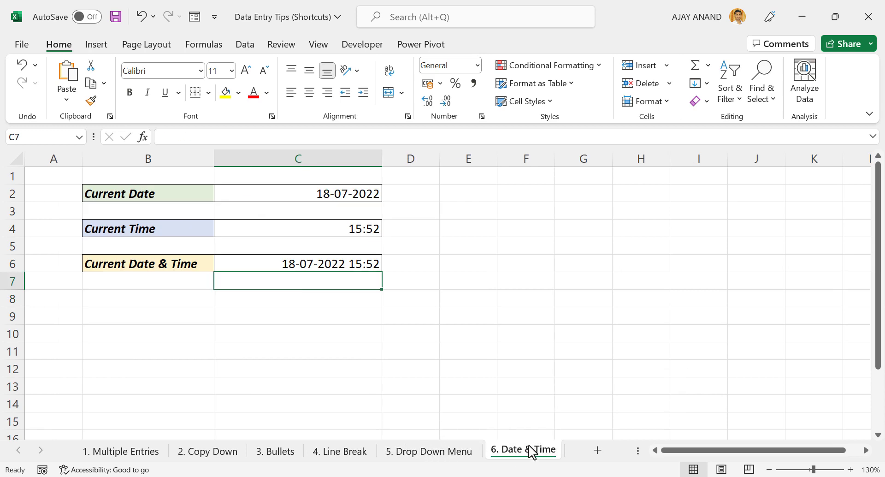
Move back through all the sheets from 6. Date & Time to 1. Multiple Entries.
{"action": "key", "text": "ctrl+Page_Up"}
{"action": "key", "text": "ctrl+Page_Up"}
{"action": "key", "text": "ctrl+Page_Up"}
{"action": "key", "text": "ctrl+Page_Up"}
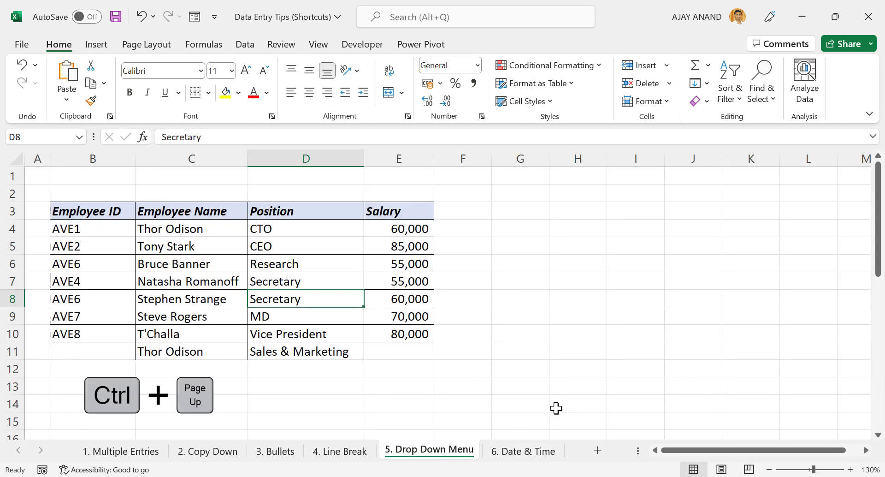
{"action": "key", "text": "ctrl+Page_Up"}
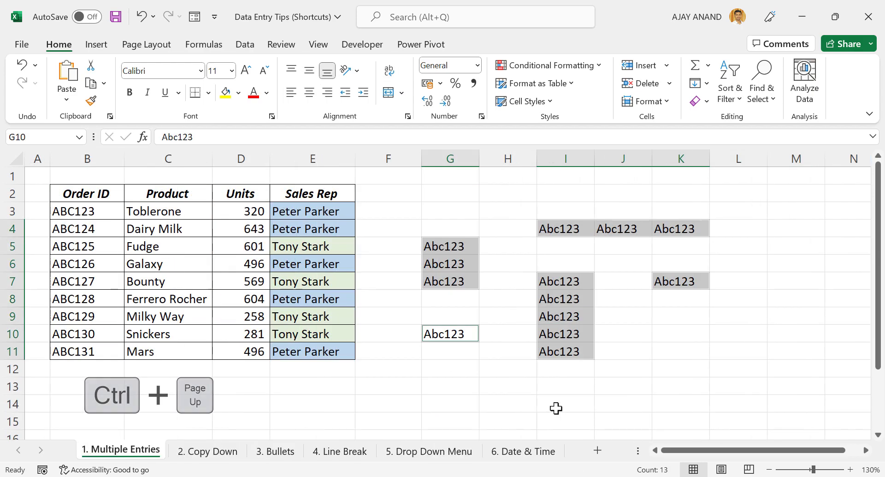
Move forward one sheet at a time from 1. Multiple Entries to the last sheet, 6. Date & Time.
{"action": "key", "text": "ctrl+Page_Down"}
{"action": "key", "text": "ctrl+Page_Down"}
{"action": "key", "text": "ctrl+Page_Down"}
{"action": "key", "text": "ctrl+Page_Down"}
{"action": "key", "text": "ctrl+Page_Down"}
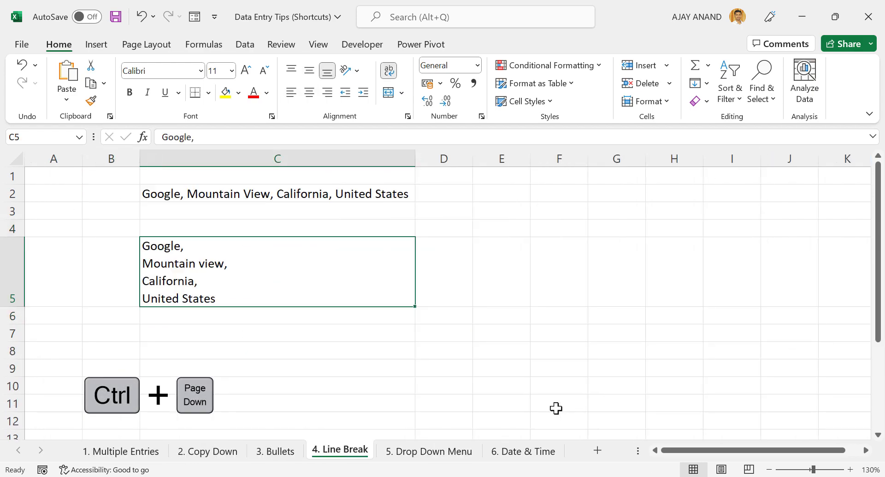